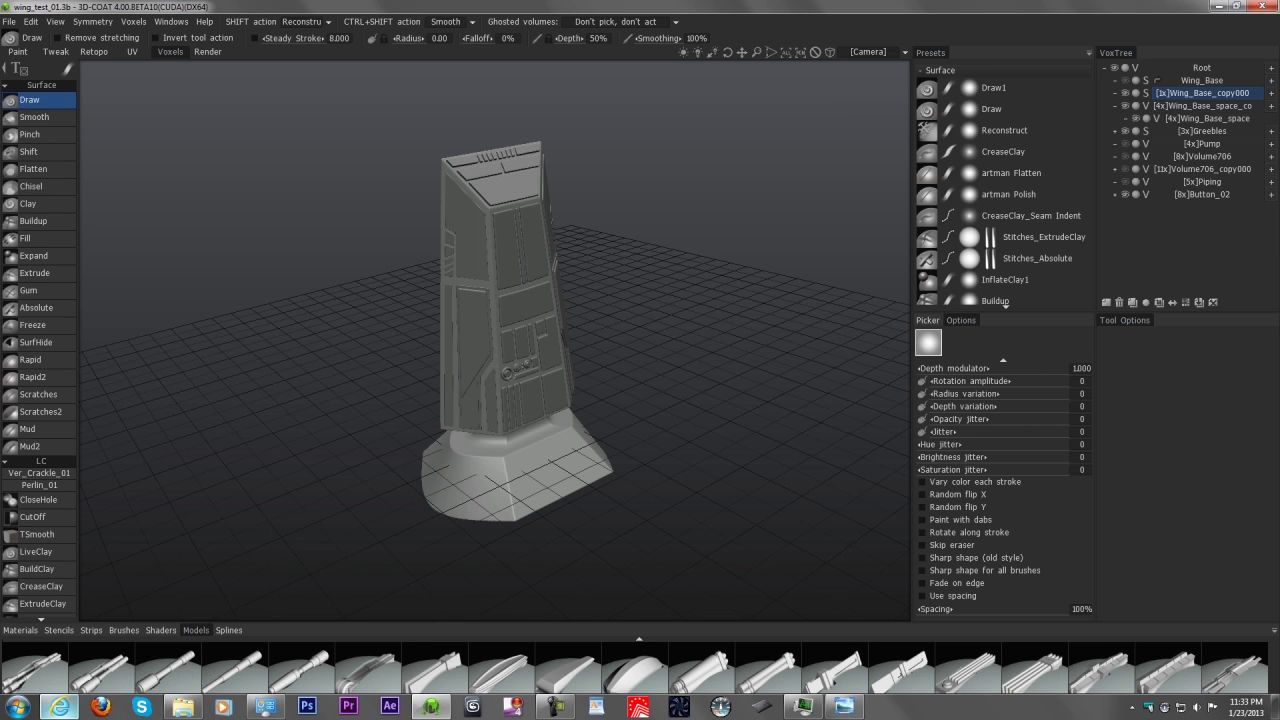
Switch to Internet Explorer and open the Other category of downloadable resources on the 3D-Coat website
click(55, 708)
mouse_move(423, 133)
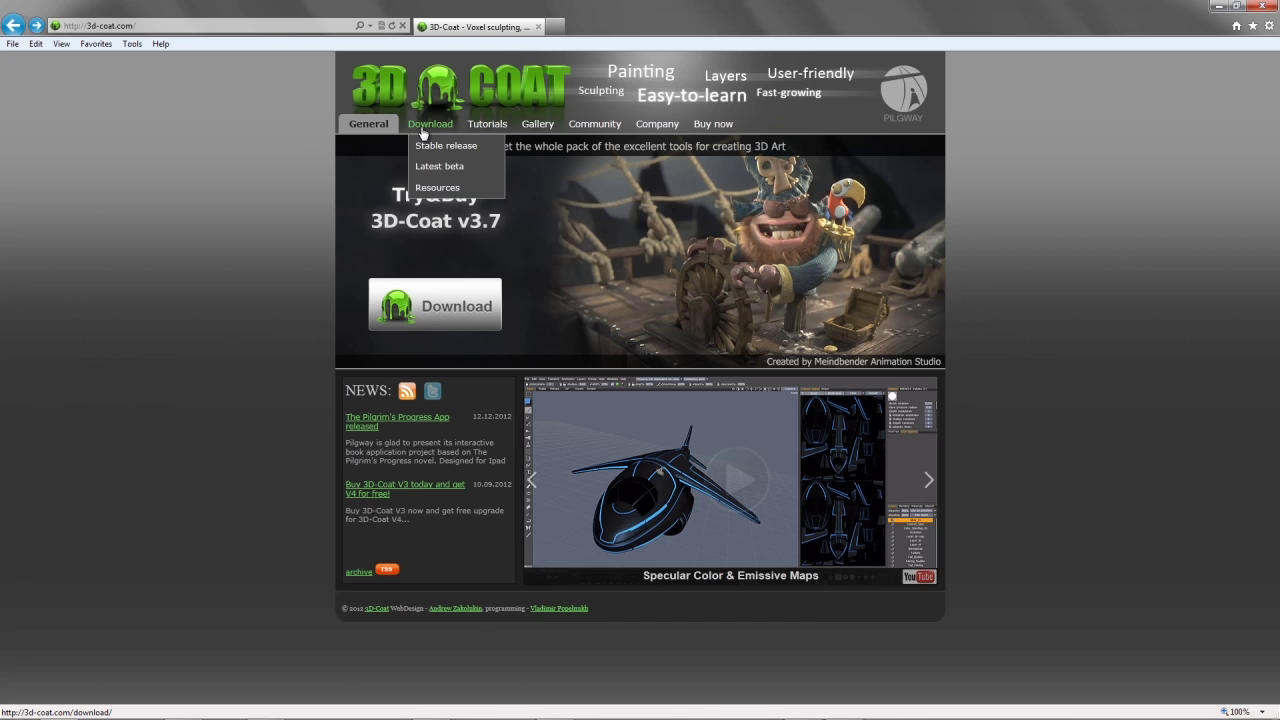
click(426, 189)
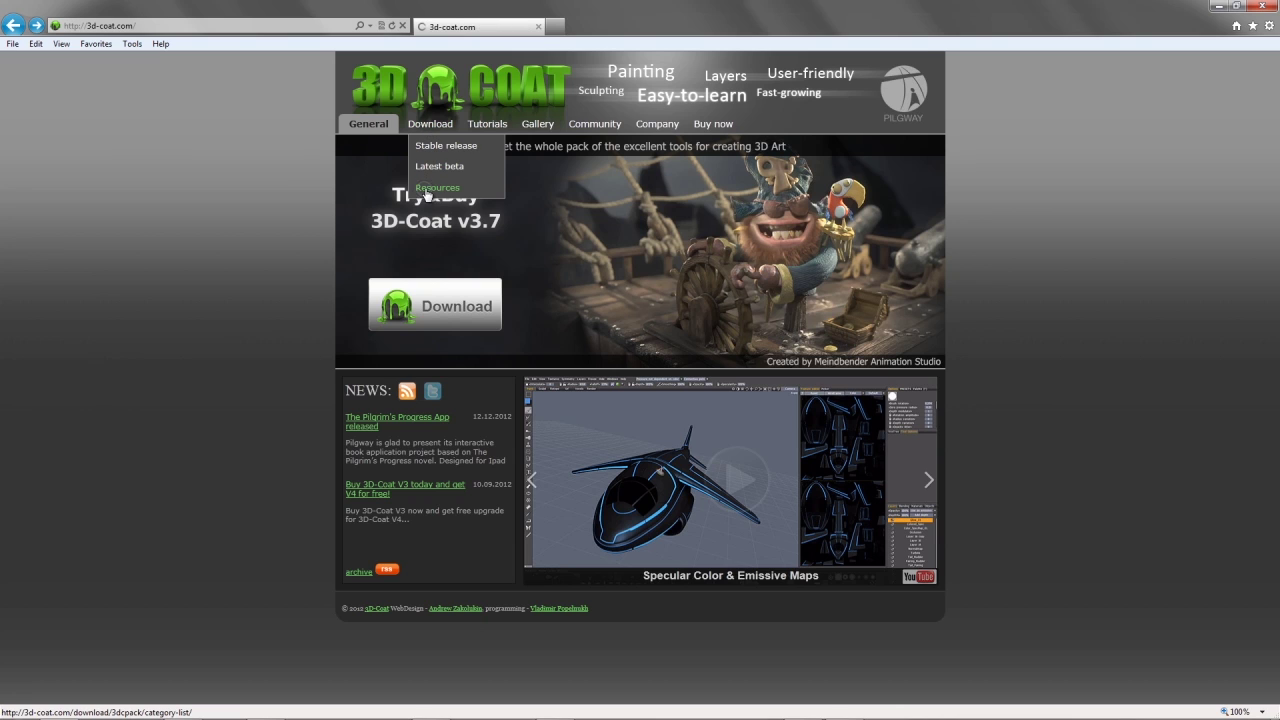
scroll(297, 380, down, 3)
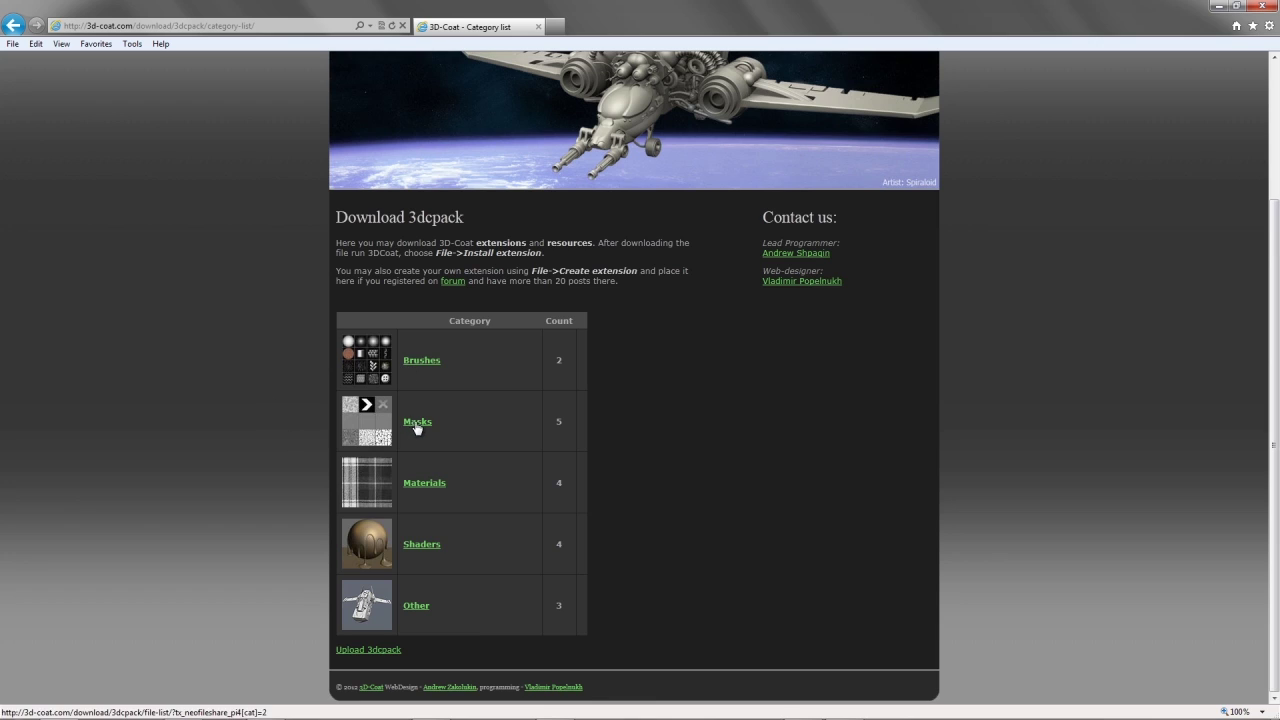
click(416, 607)
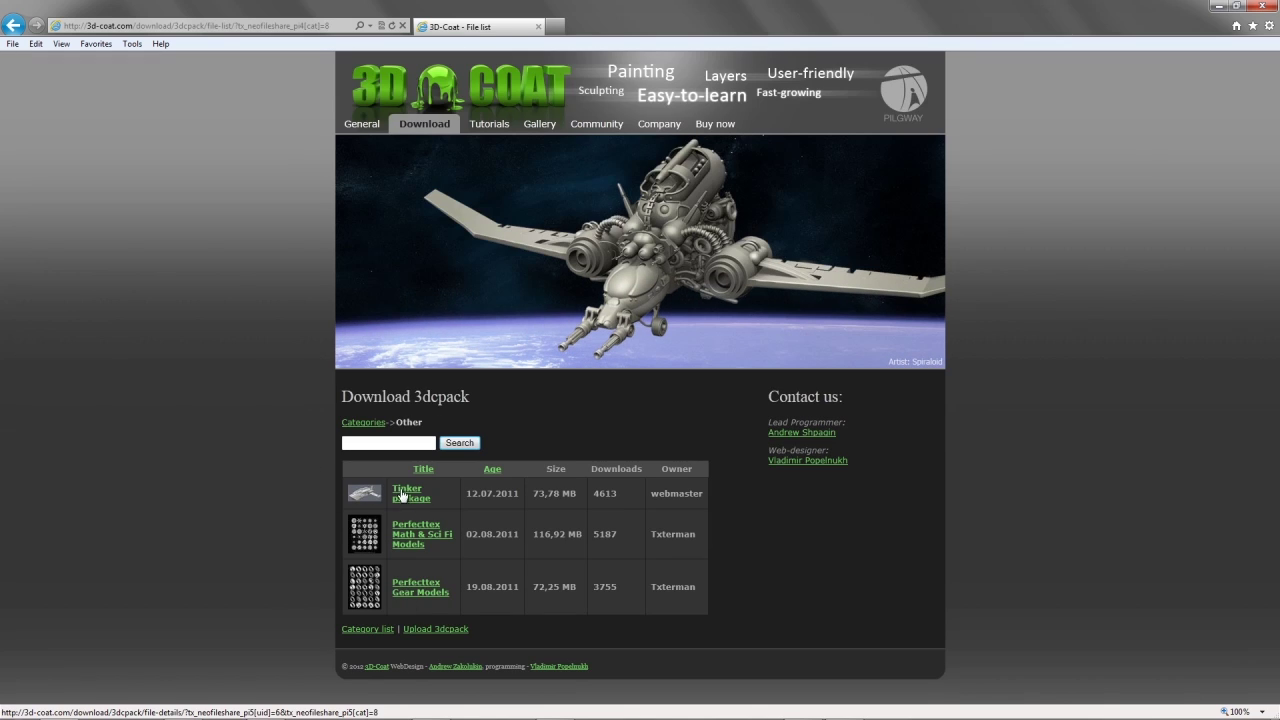
View the detail pages of the Perfecttex Math & Sci Fi Models and Perfecttex Gear Models packs, returning to the file list
click(412, 540)
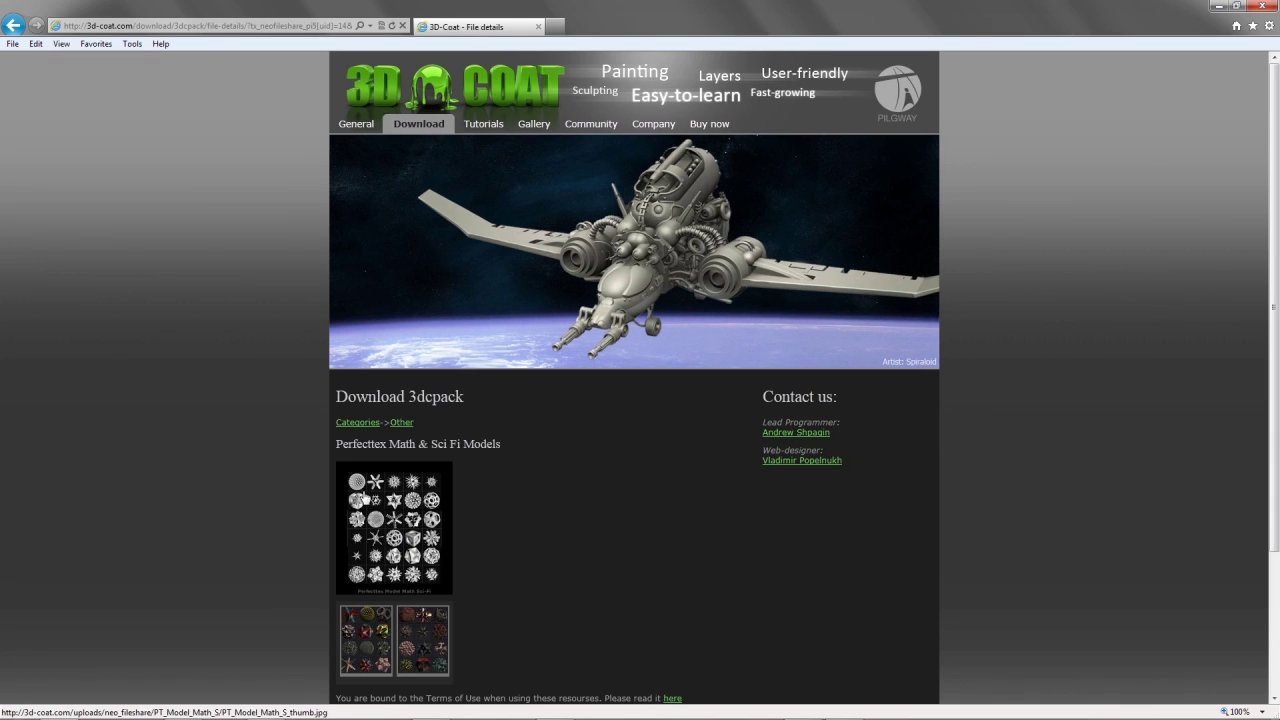
middle_click(295, 580)
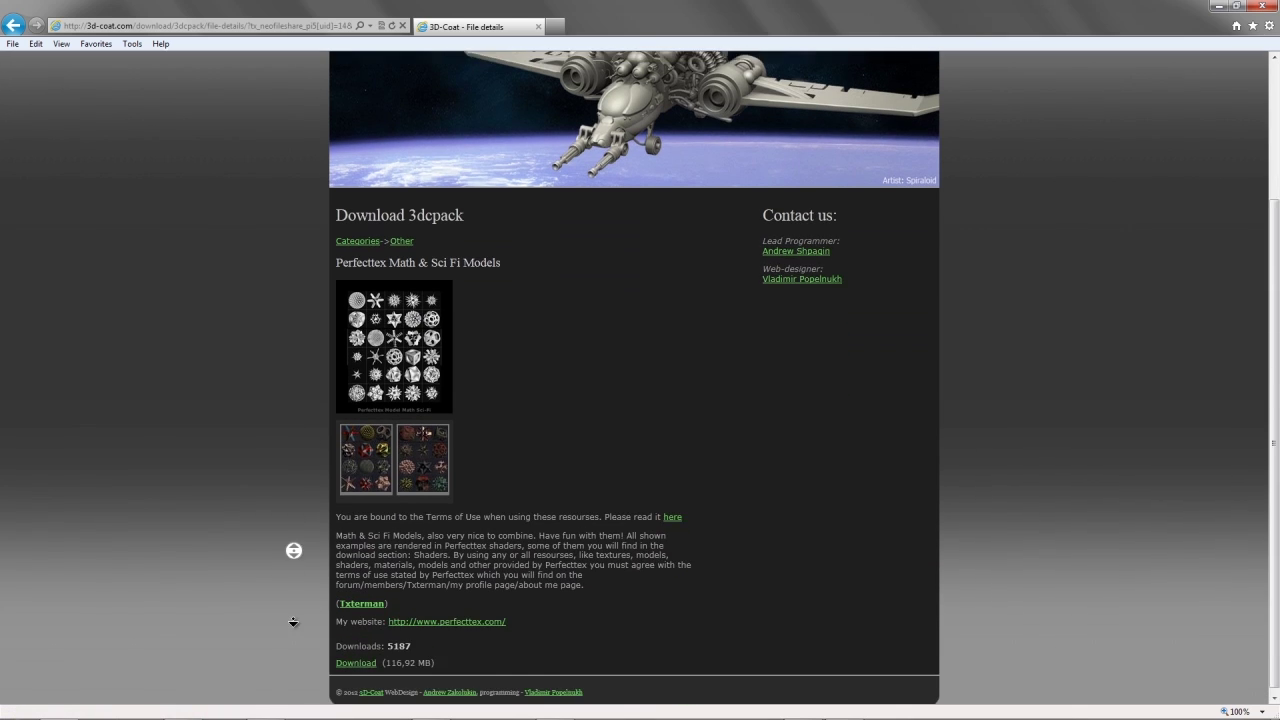
key(alt+Left)
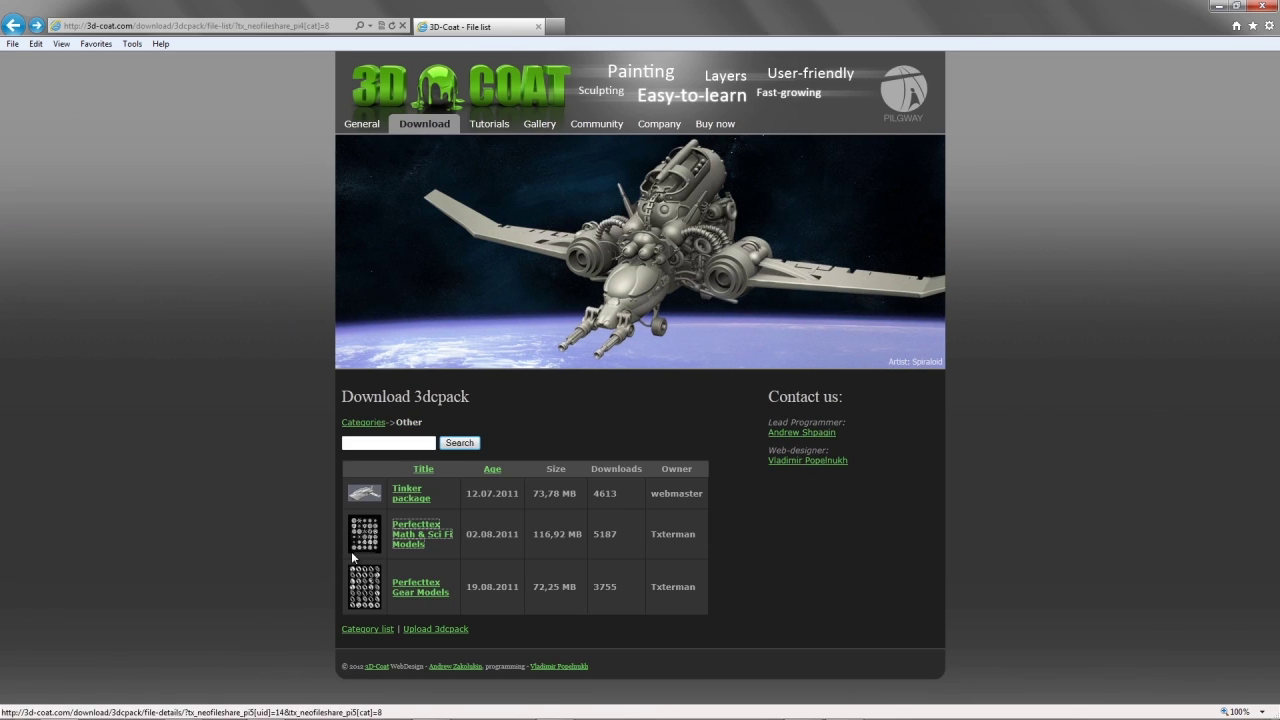
click(411, 590)
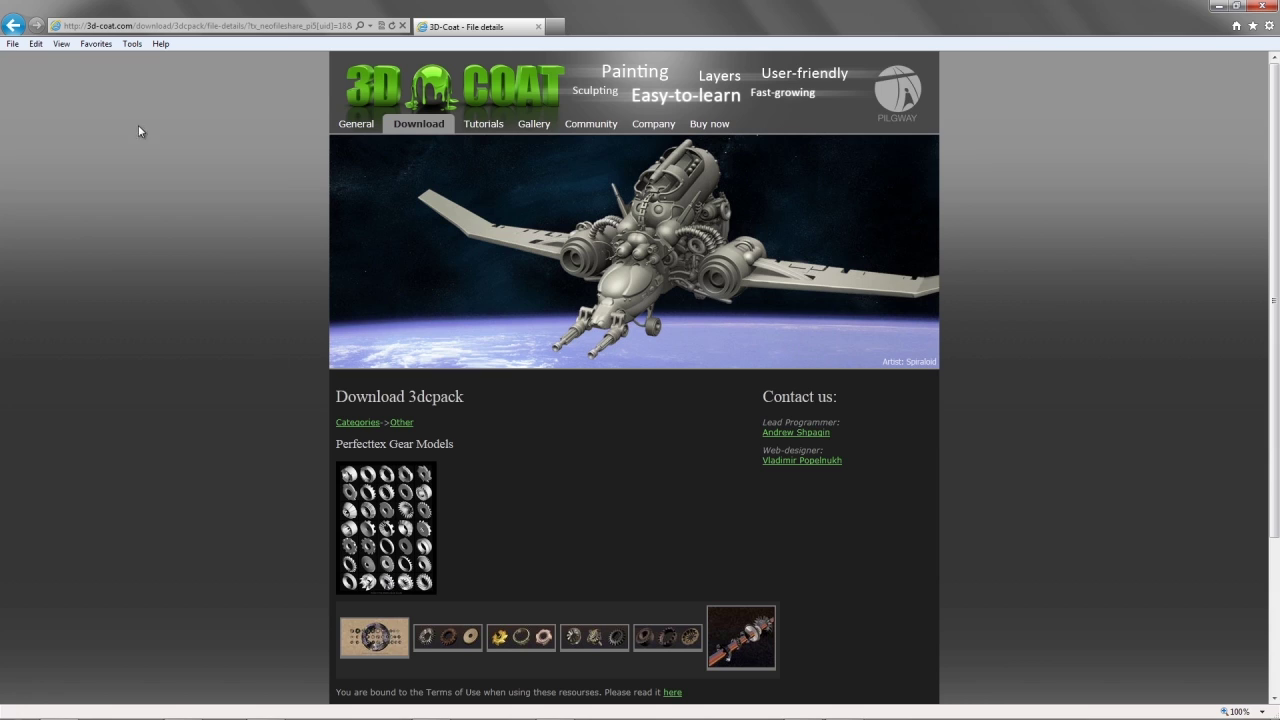
click(13, 25)
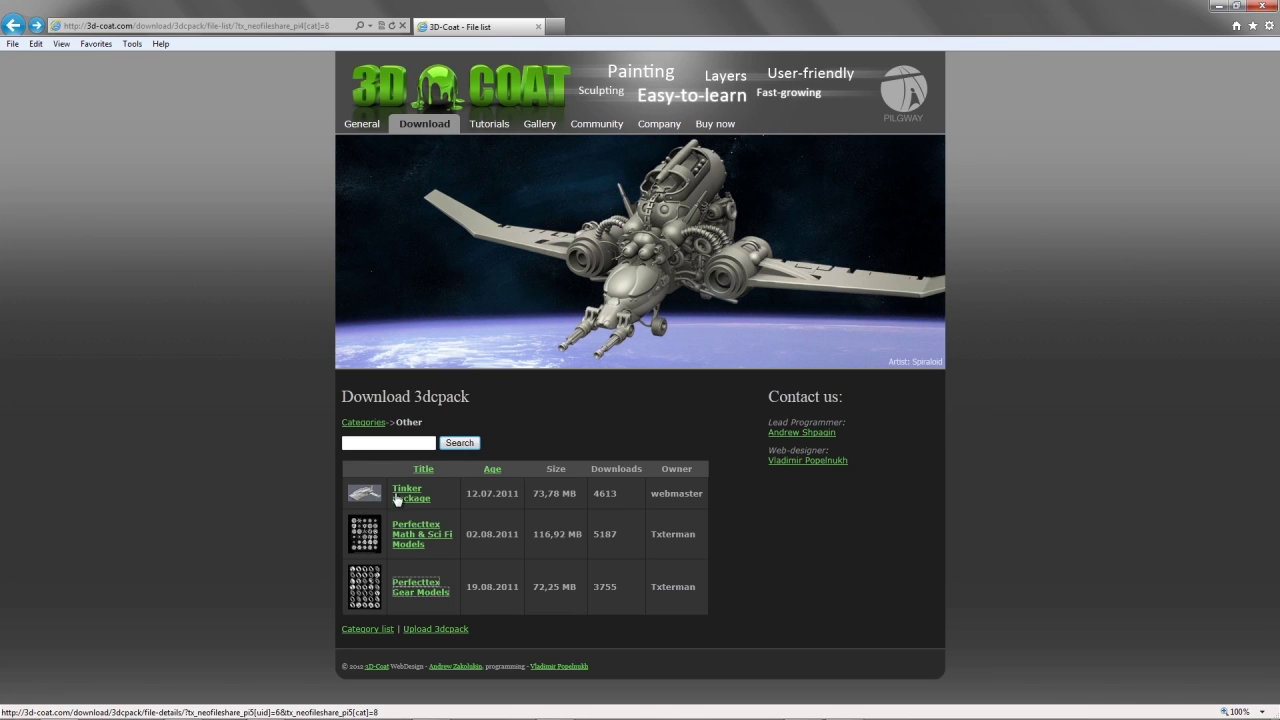
Open the Tinker package page and view its two enlarged previews of the model library
click(407, 494)
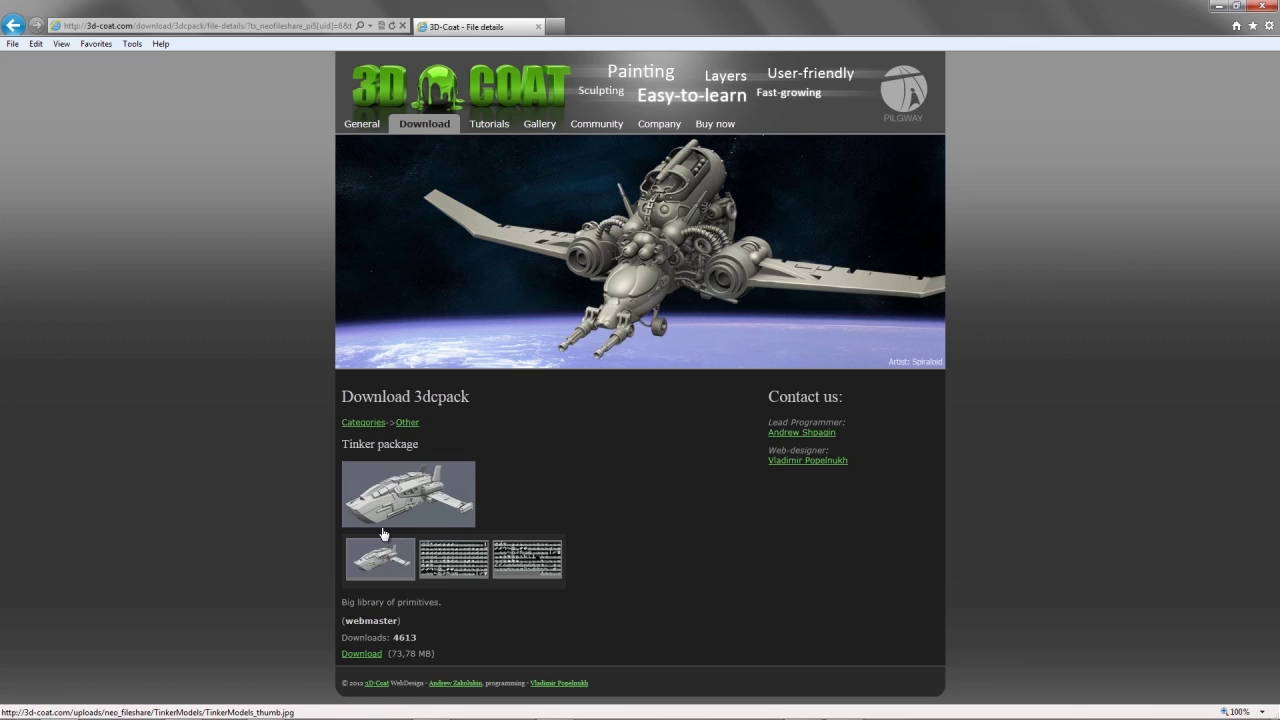
click(449, 558)
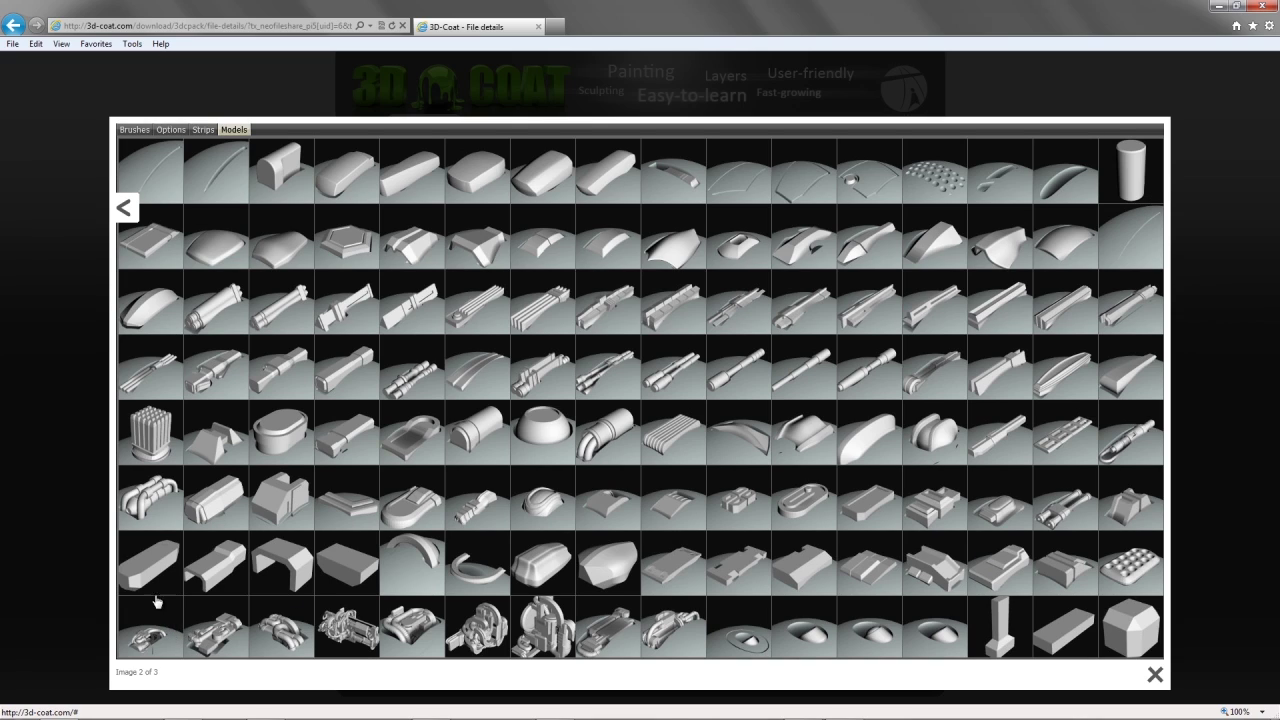
click(1155, 678)
click(535, 571)
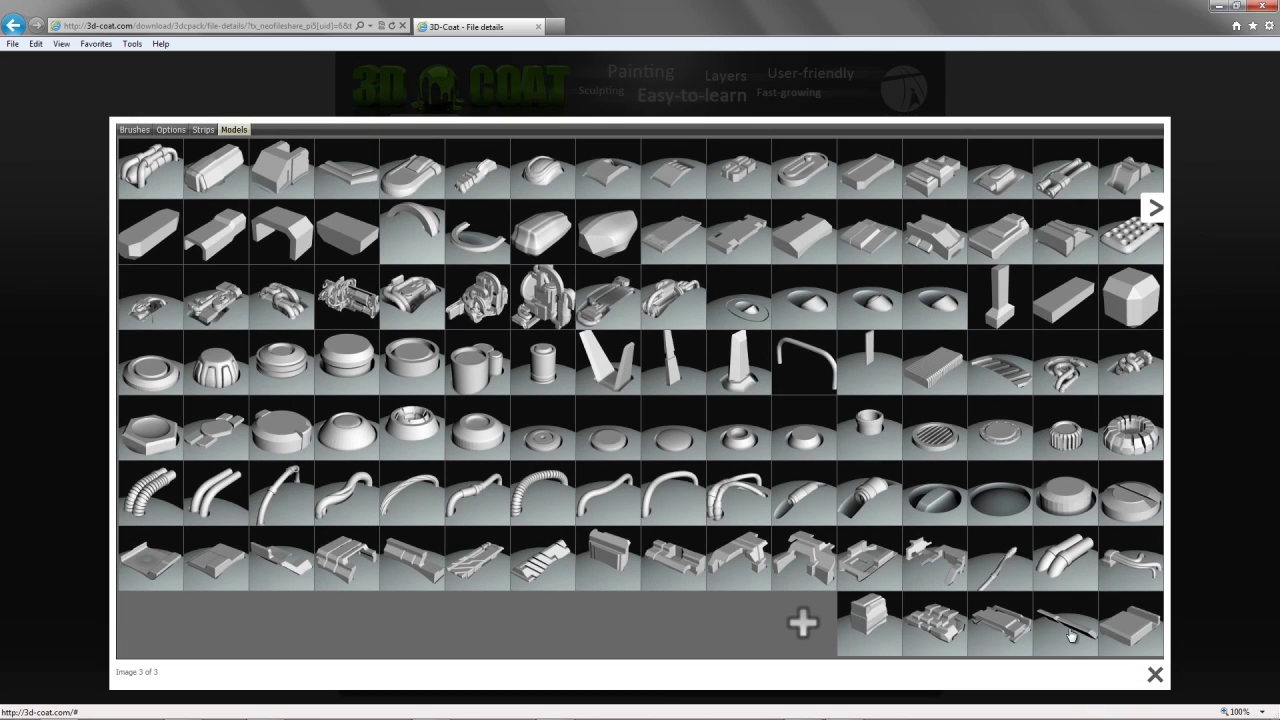
click(1155, 675)
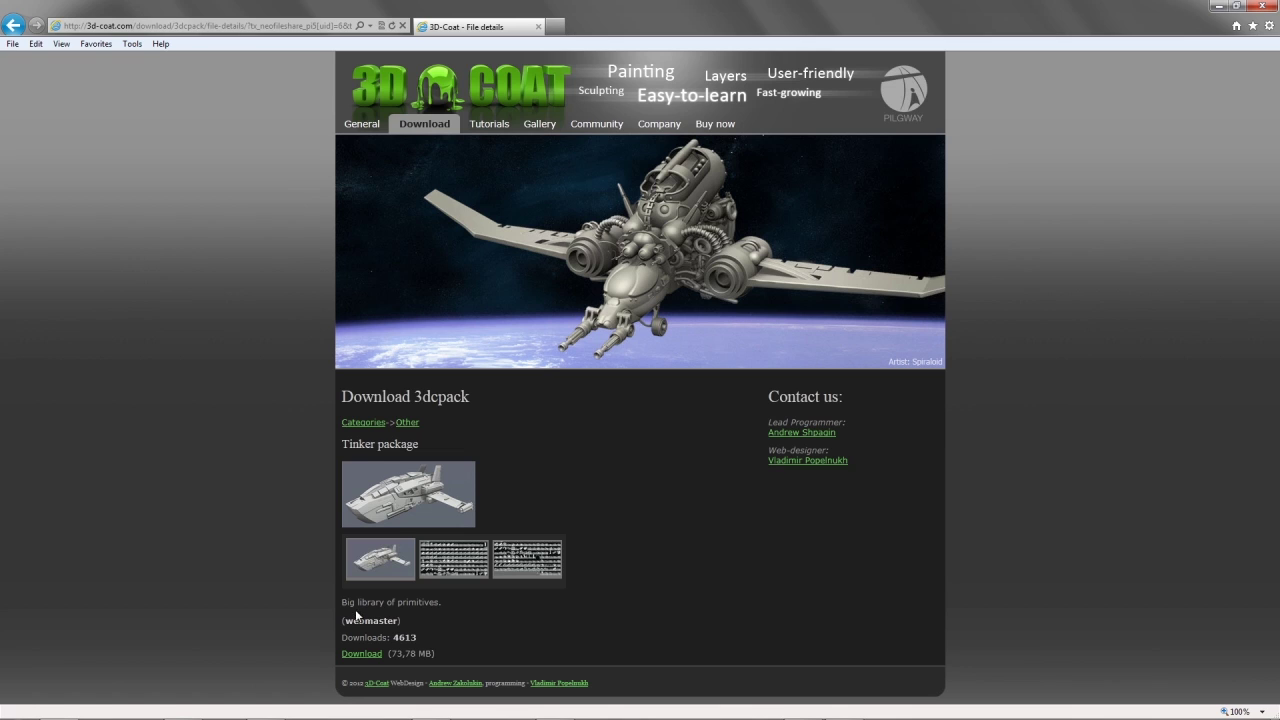
Return to the 3D-Coat home page and advance the video showcase to the Primitives Library form Tinker video
click(14, 26)
click(14, 26)
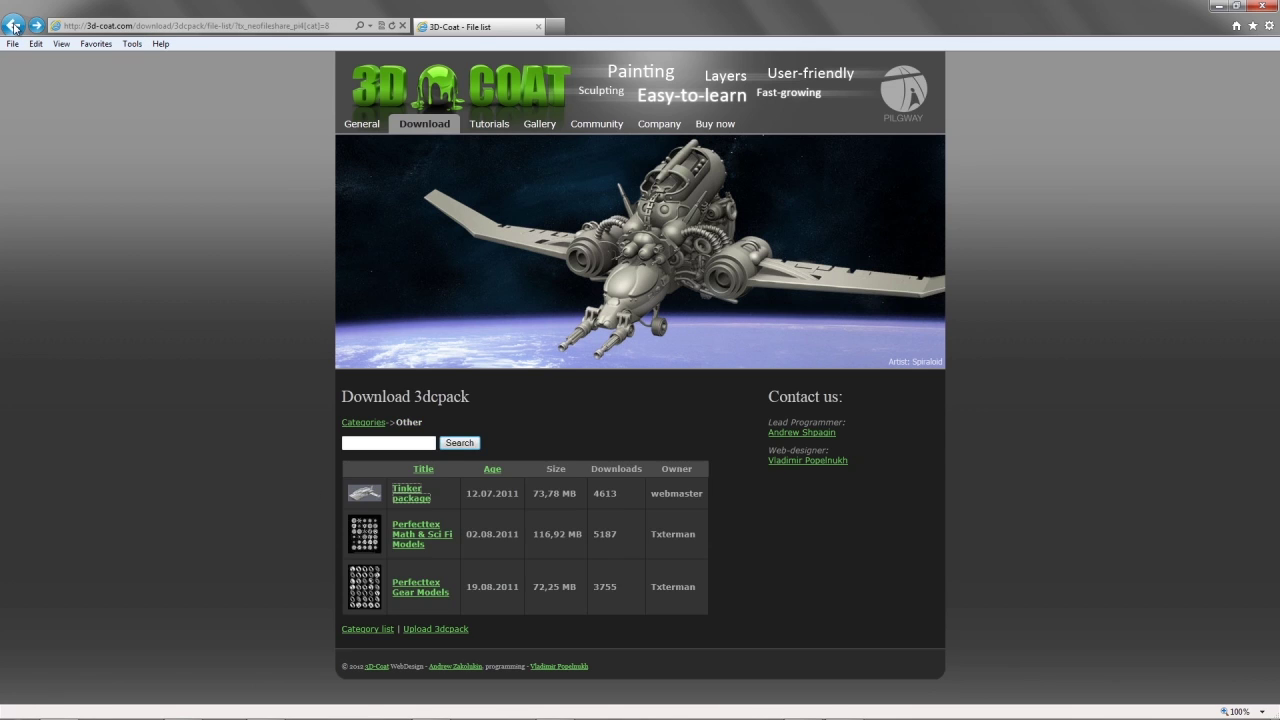
click(14, 26)
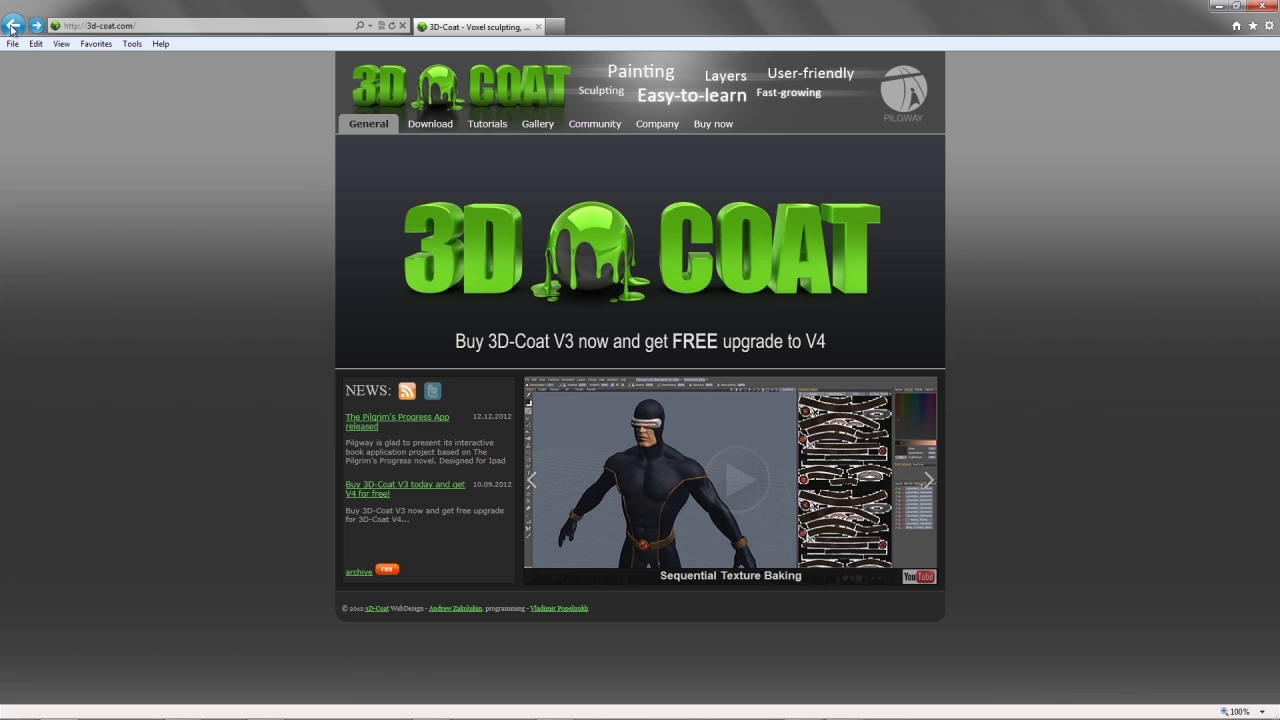
click(929, 480)
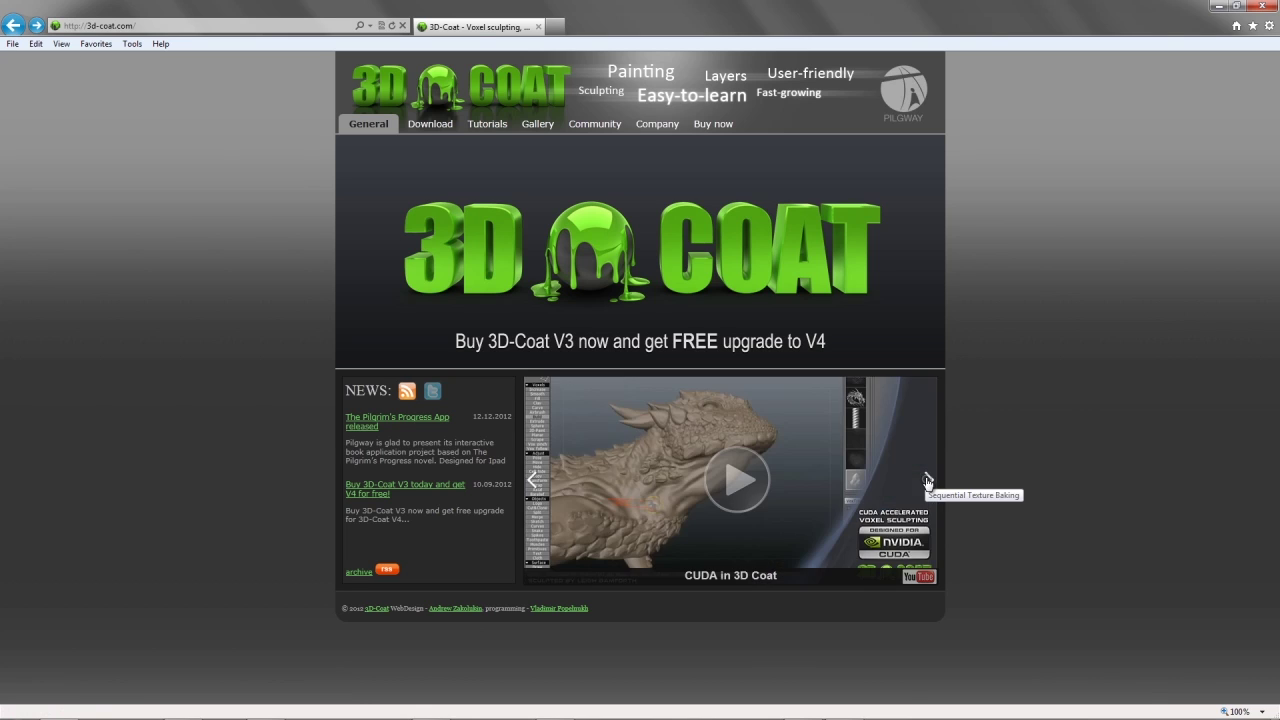
click(929, 480)
click(929, 480)
click(929, 480)
click(929, 480)
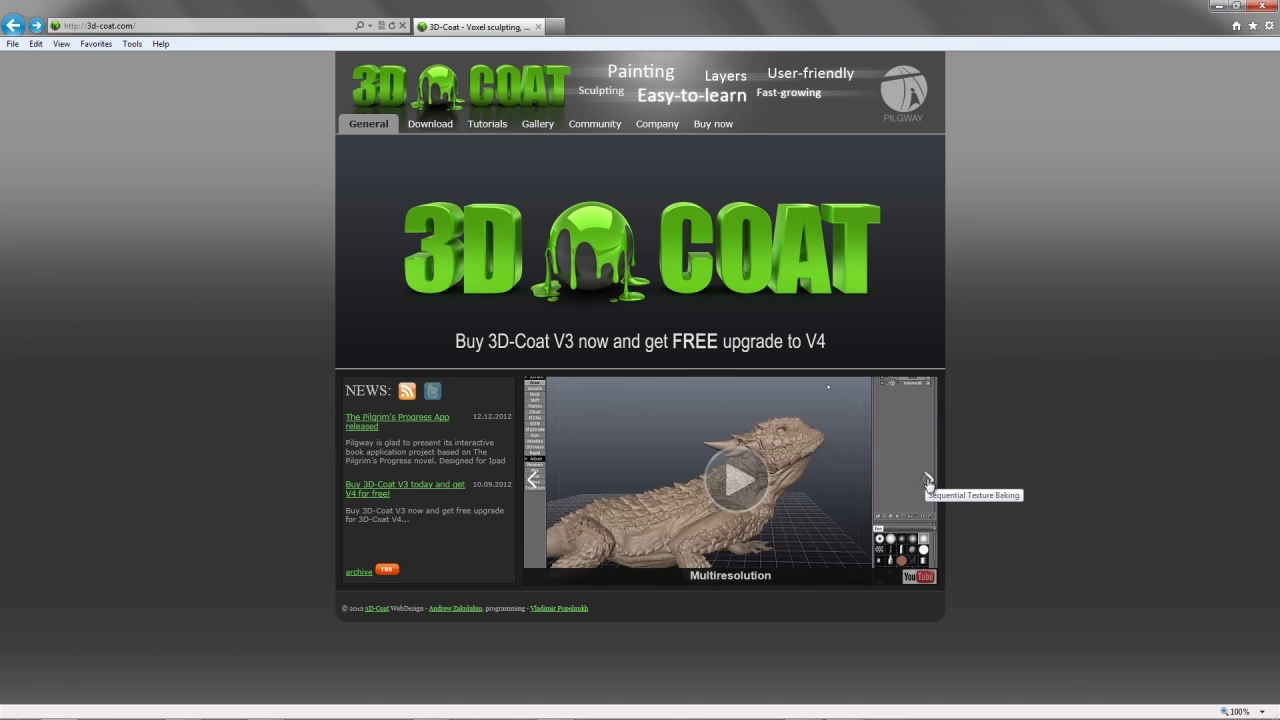
click(929, 480)
click(929, 480)
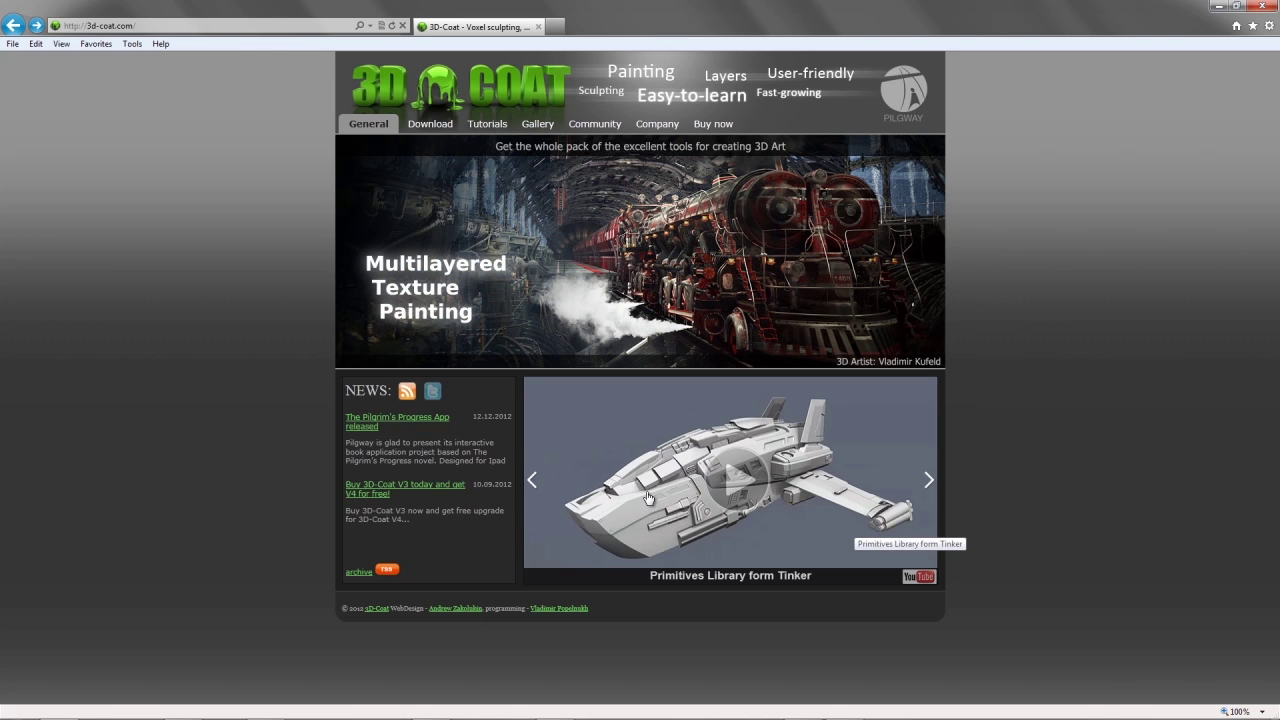
Switch back to 3D-Coat, look over the Splines library and its category list, and return to the Models library
click(432, 707)
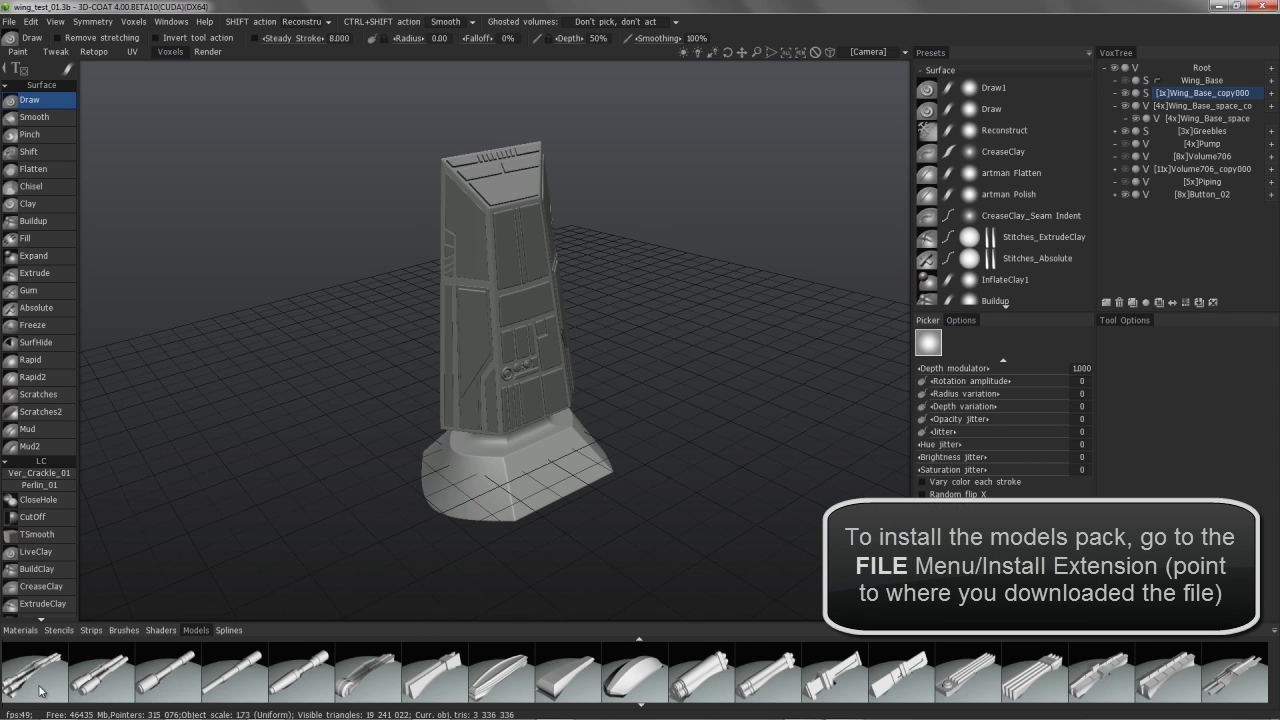
click(229, 631)
click(1273, 634)
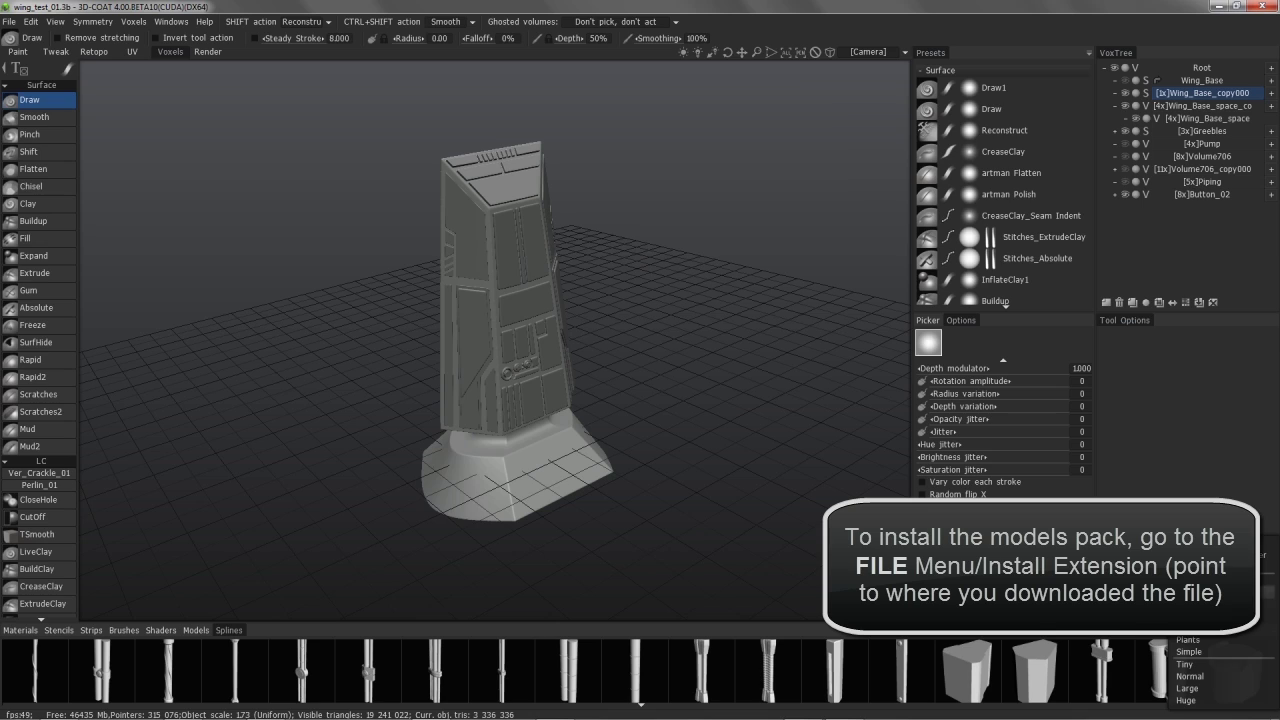
click(1268, 591)
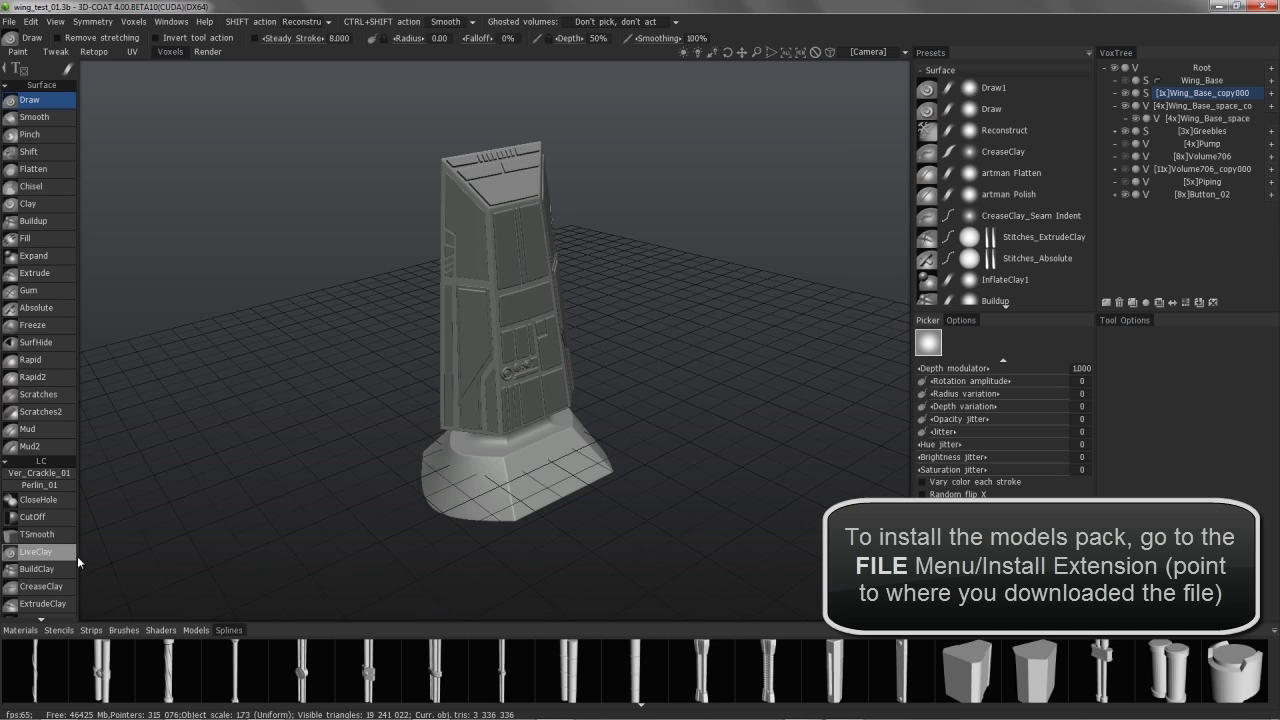
click(196, 630)
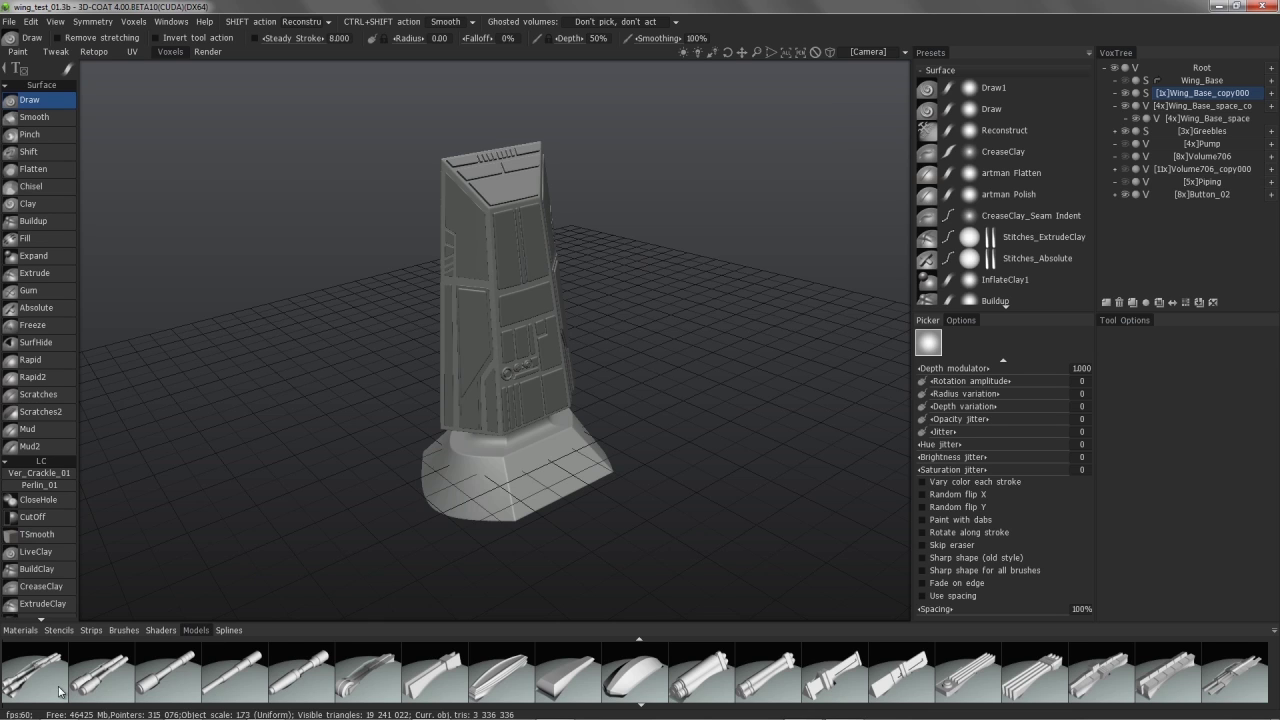
Browse the Models library for a mechanical part to add to the wing
scroll(291, 695, down, 5)
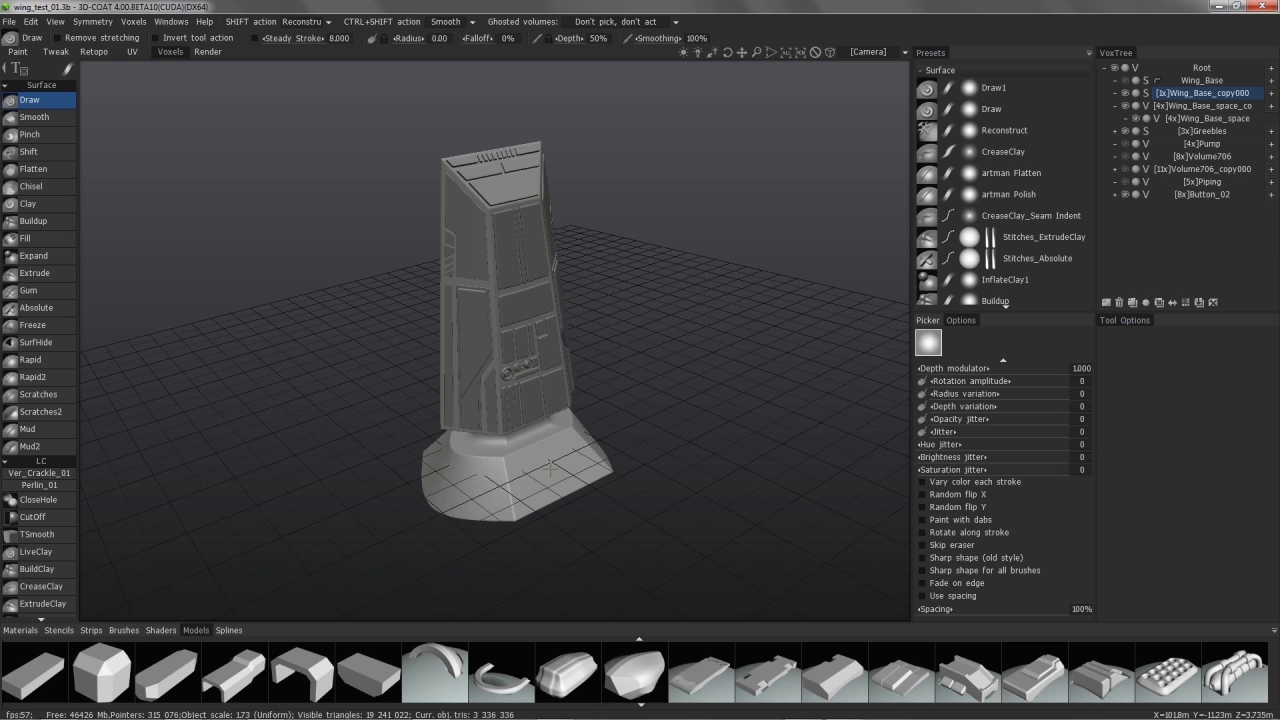
alt+drag(547, 422, 420, 440)
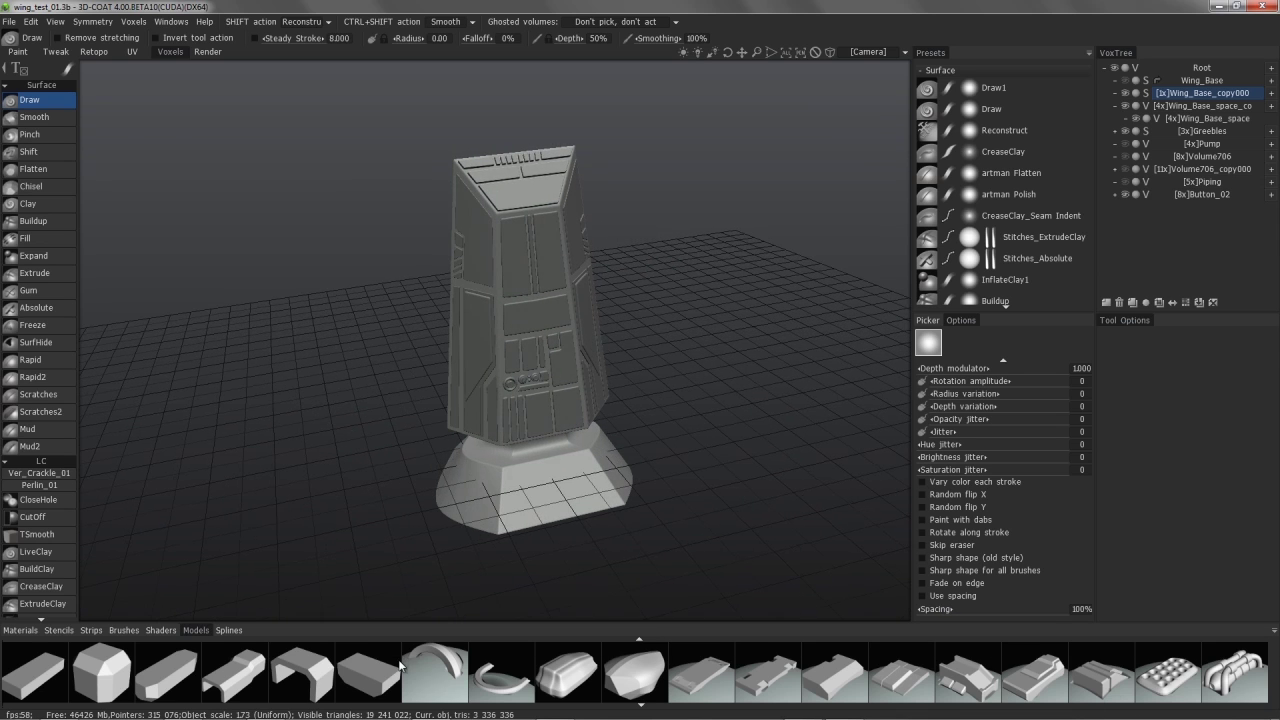
scroll(376, 690, down, 2)
scroll(350, 688, down, 1)
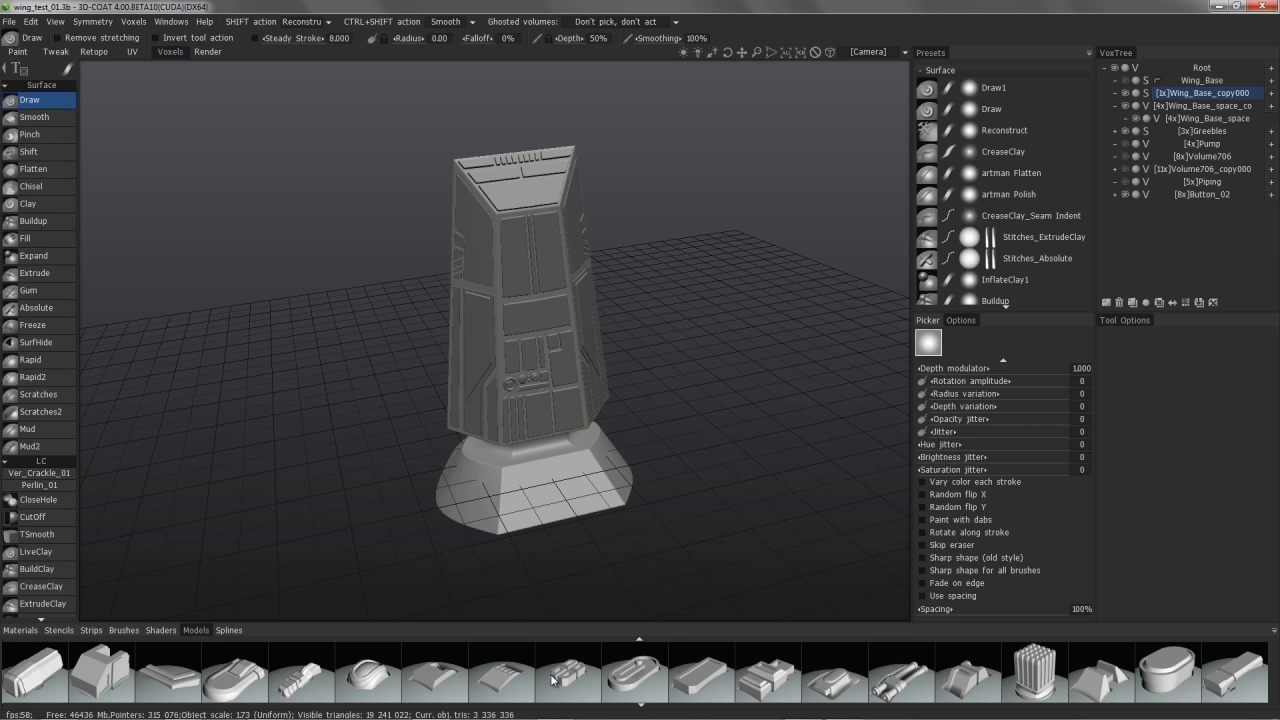
scroll(553, 680, down, 3)
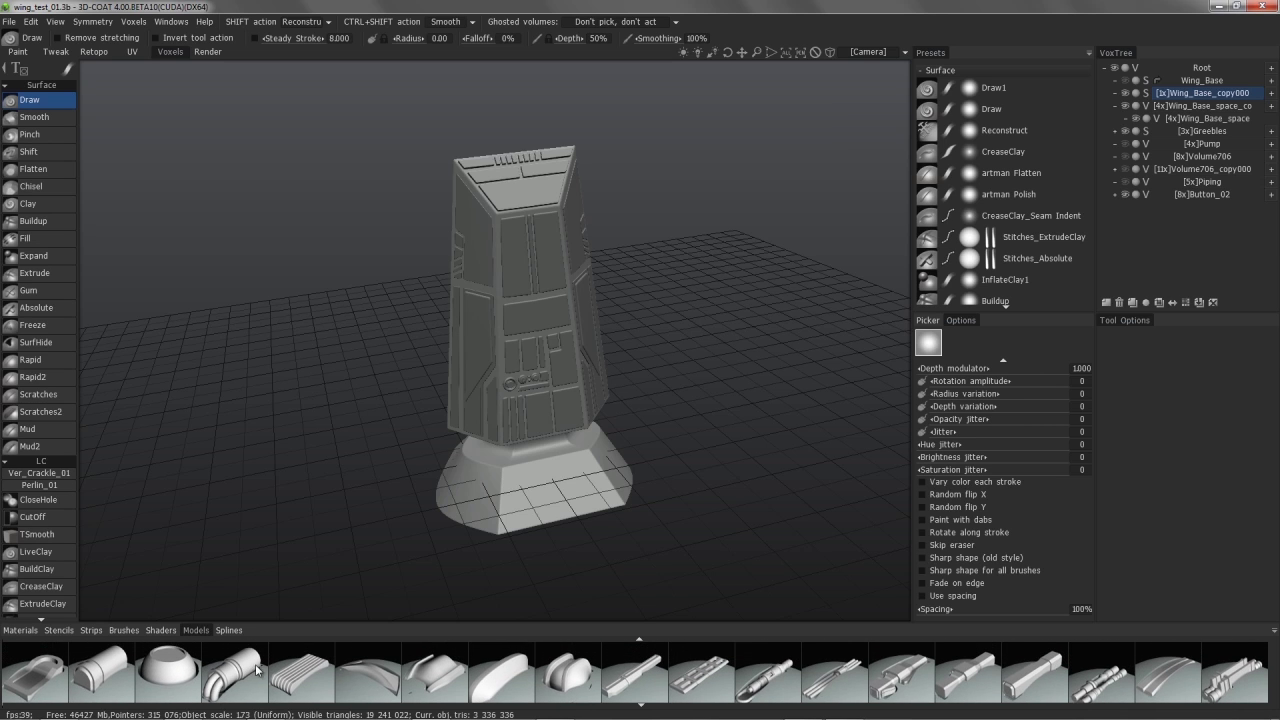
scroll(257, 670, down, 2)
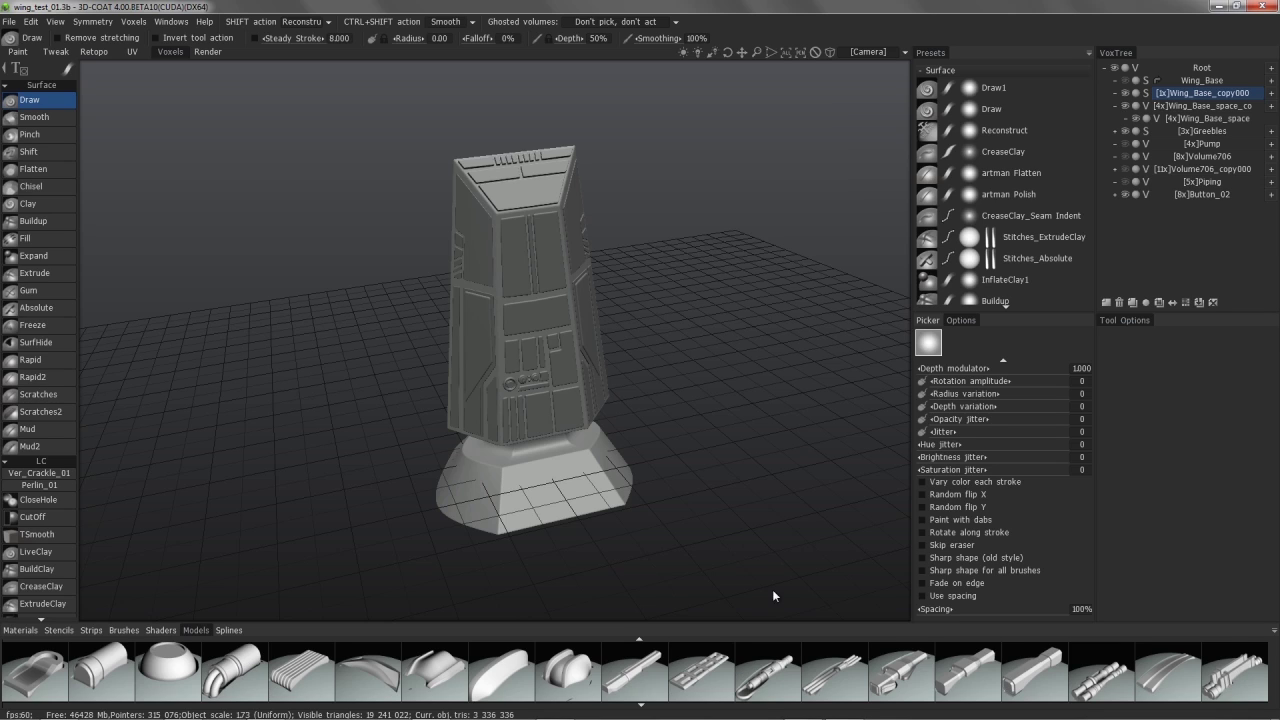
Place a model from the library beside the wing with Leave rotated axes enabled, tilting it diagonally and scaling it down
click(764, 682)
drag(174, 434, 593, 414)
mouse_move(497, 330)
mouse_down()
mouse_move(498, 228)
mouse_move(497, 330)
mouse_up()
click(1107, 363)
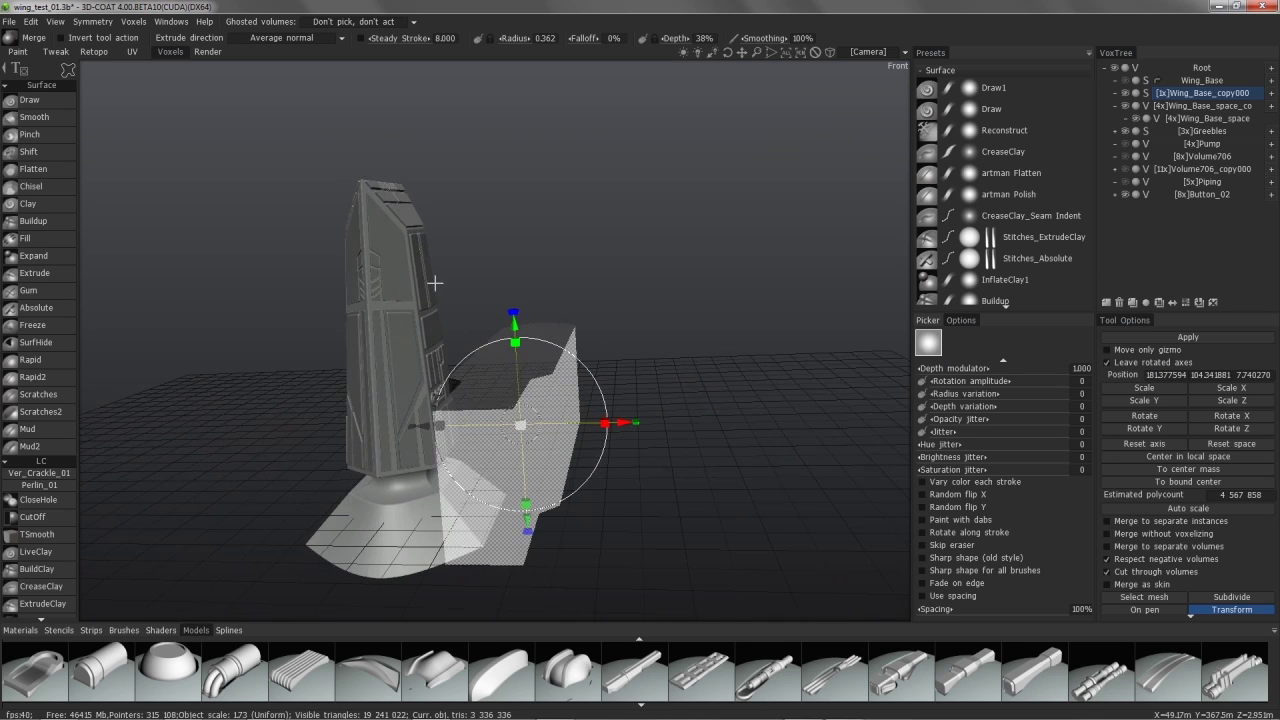
drag(520, 313, 440, 350)
alt+drag(518, 412, 400, 439)
alt+drag(354, 357, 409, 343)
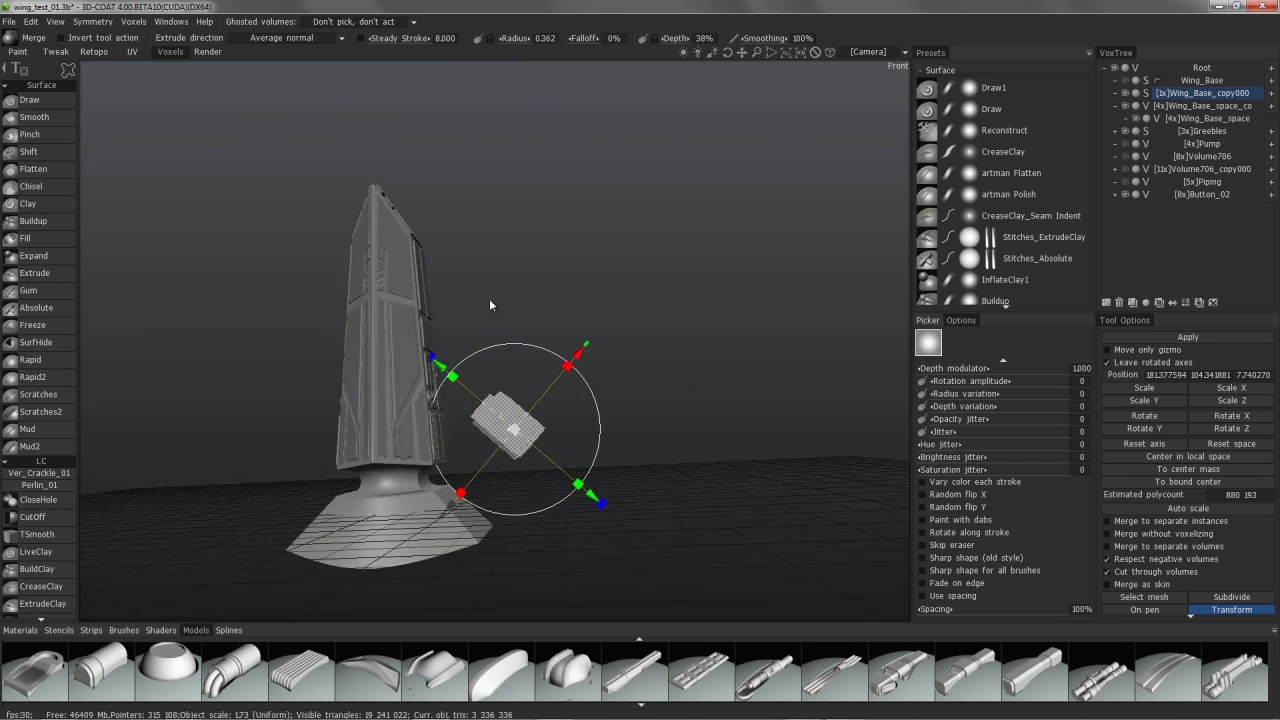
drag(490, 300, 480, 376)
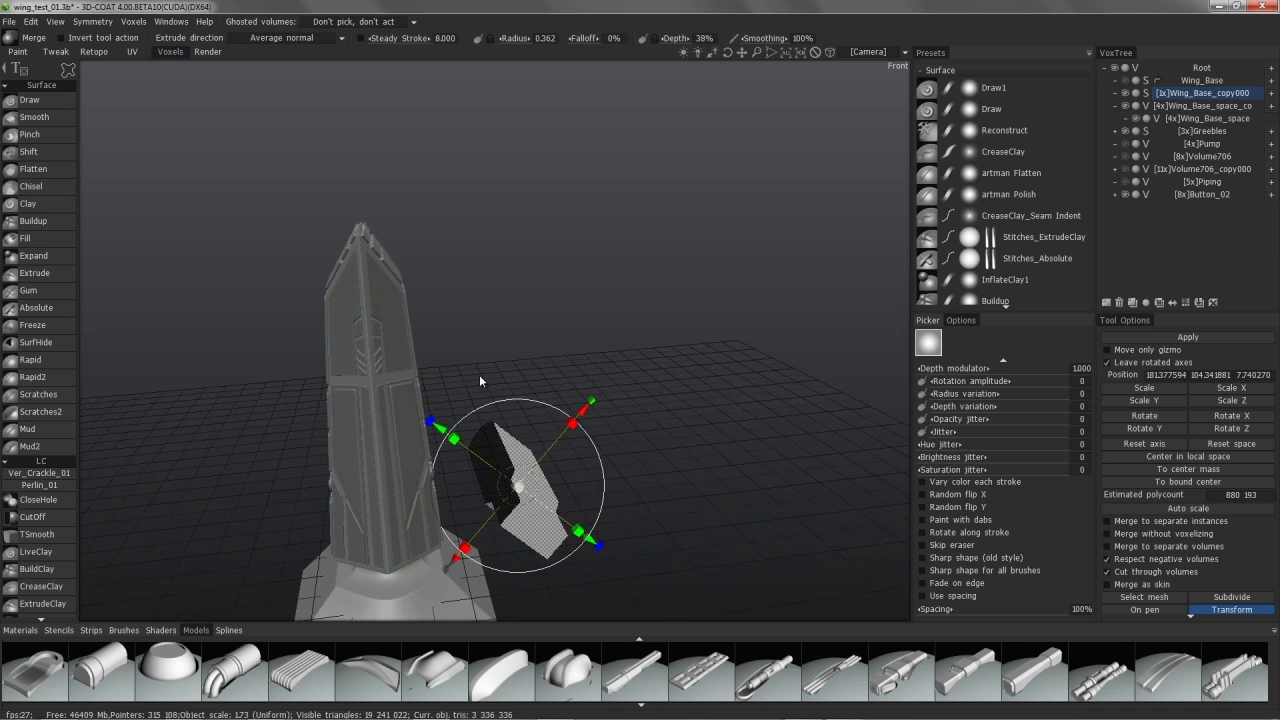
middle_drag(479, 380, 458, 427)
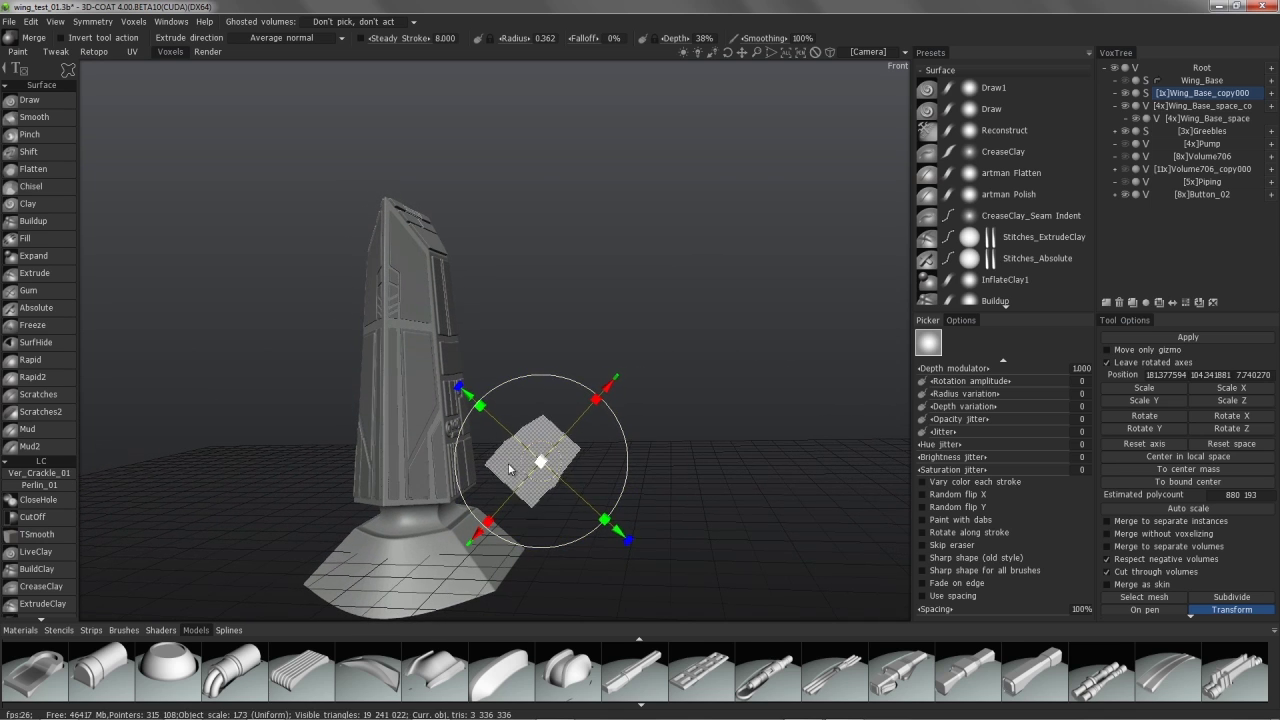
middle_drag(510, 468, 524, 472)
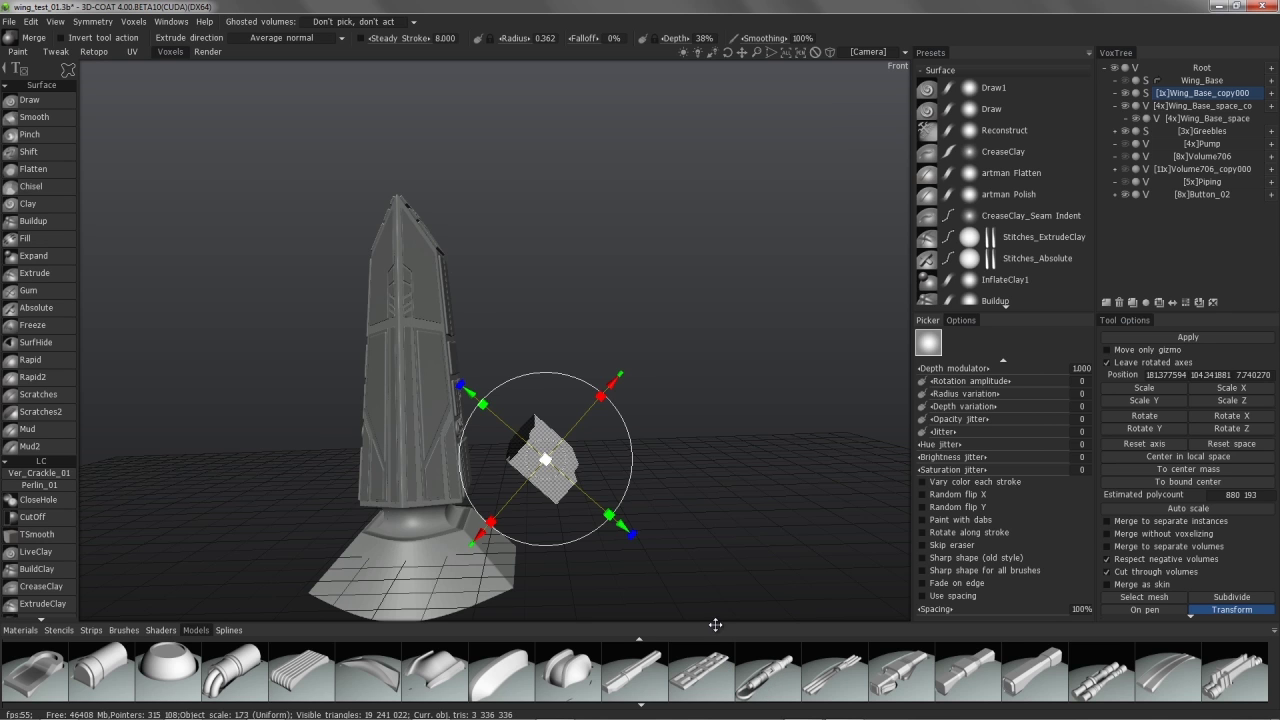
alt+drag(600, 500, 511, 427)
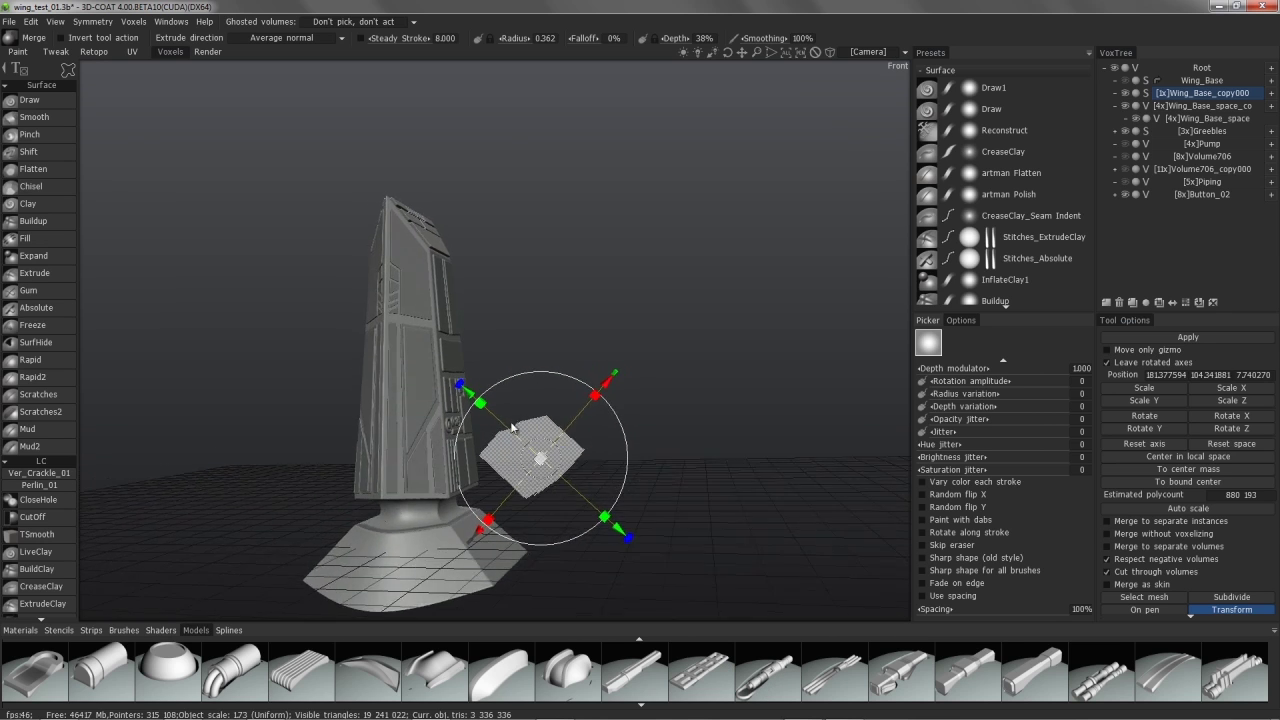
middle_drag(512, 428, 543, 430)
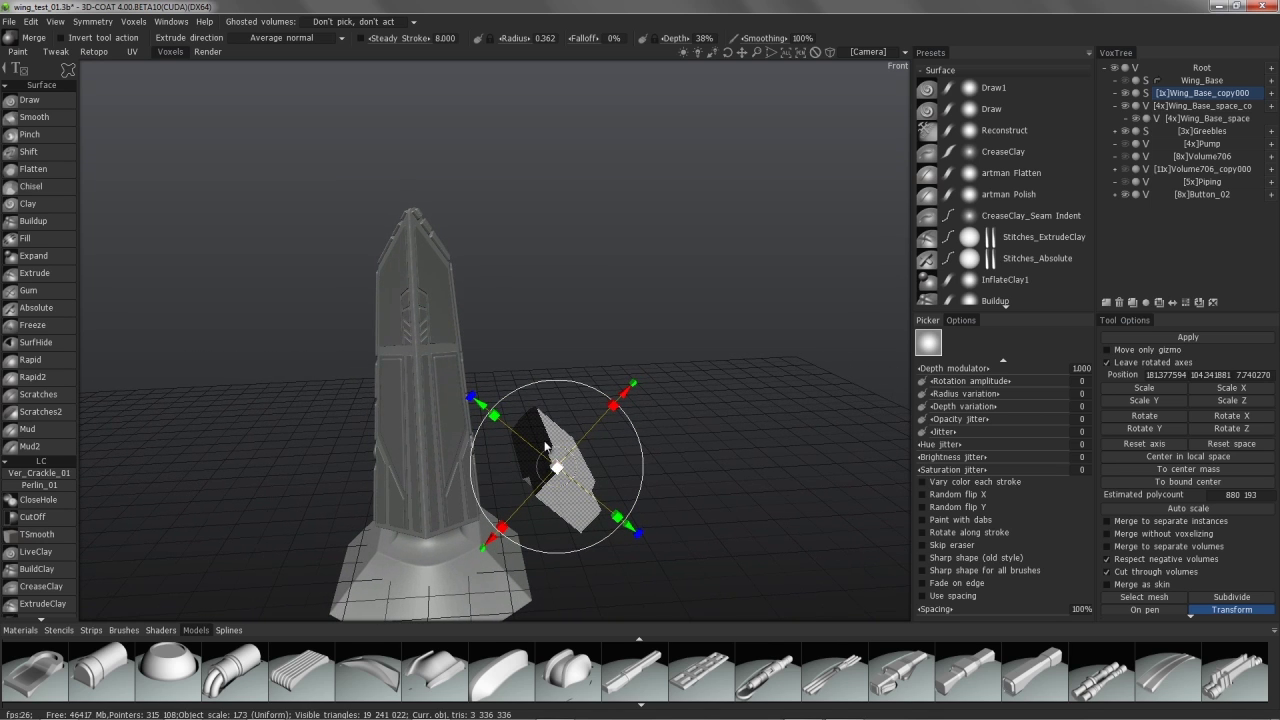
middle_drag(553, 474, 565, 470)
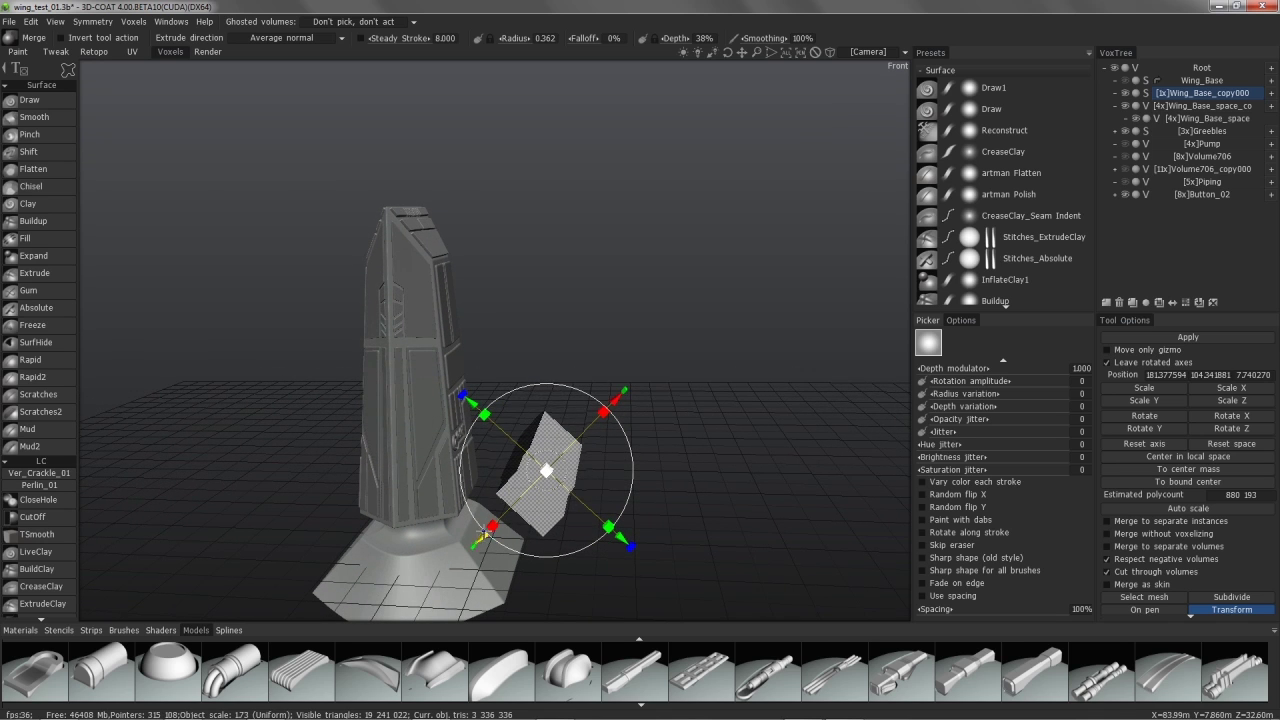
Move the library part diagonally down from beside the wing into its flared base, to about X 62.87, Y -21.74
middle_drag(486, 530, 541, 467)
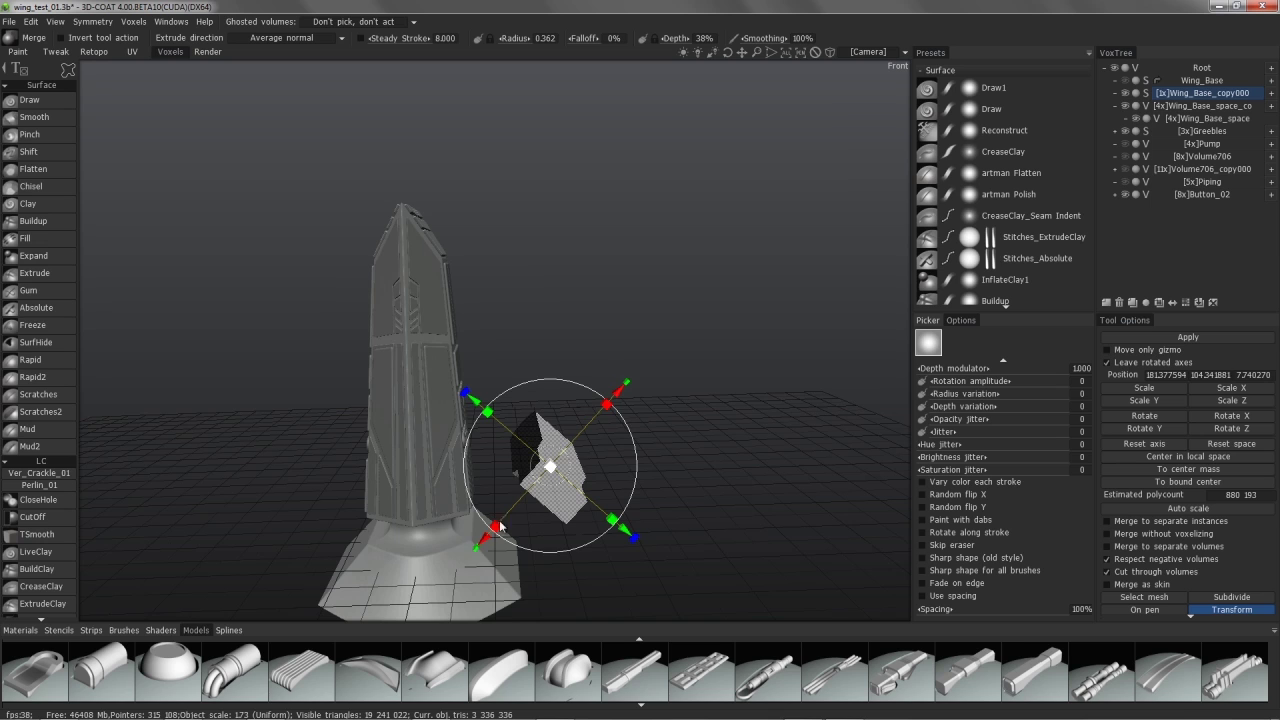
middle_drag(500, 527, 540, 530)
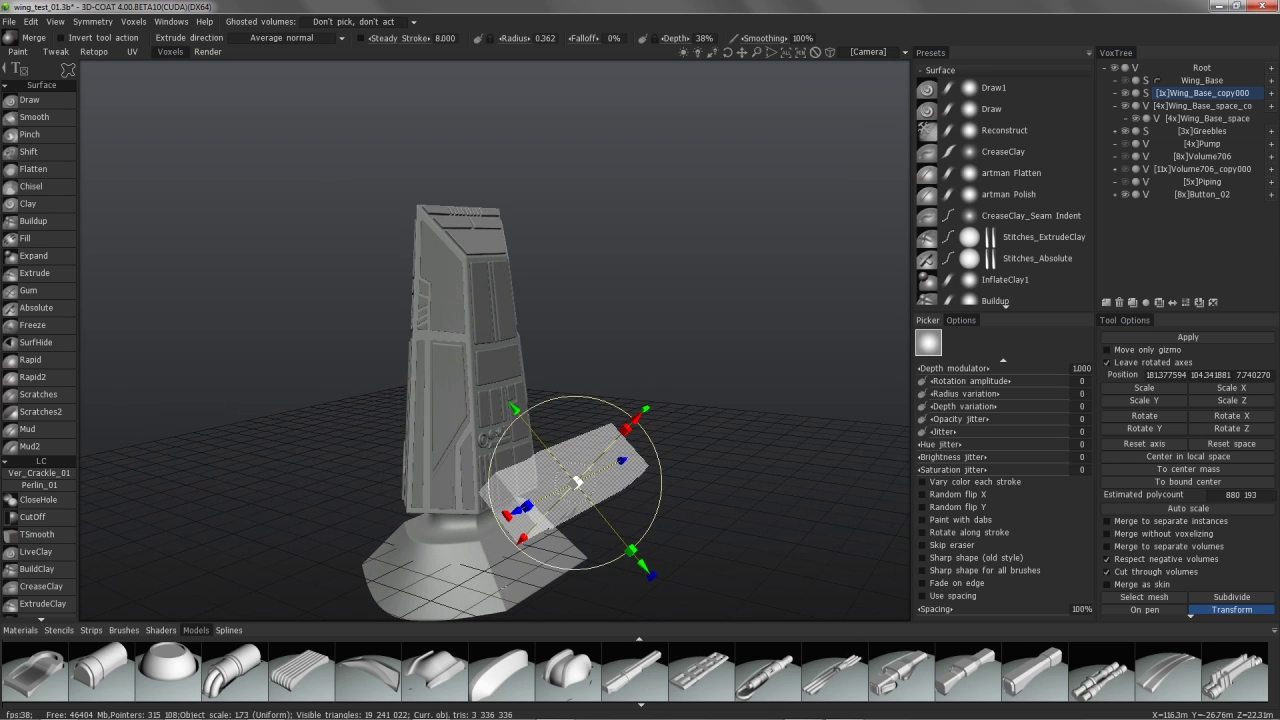
middle_drag(452, 519, 487, 519)
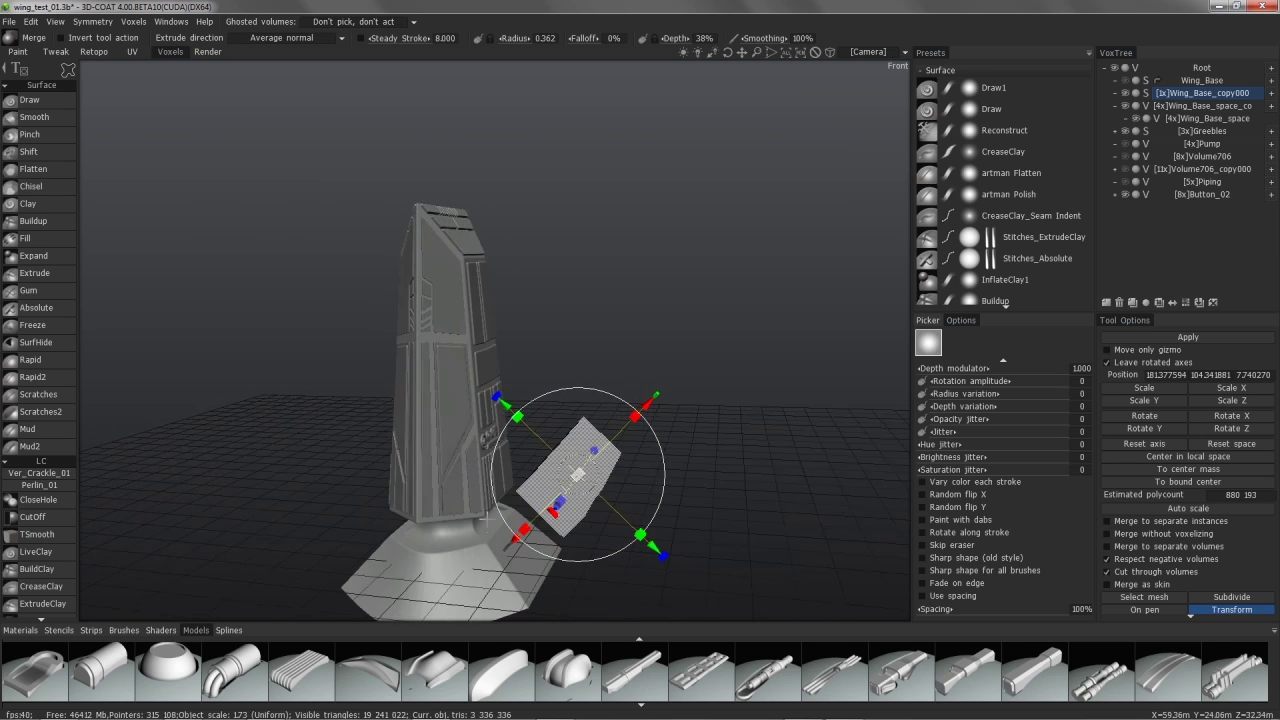
middle_drag(564, 530, 650, 340)
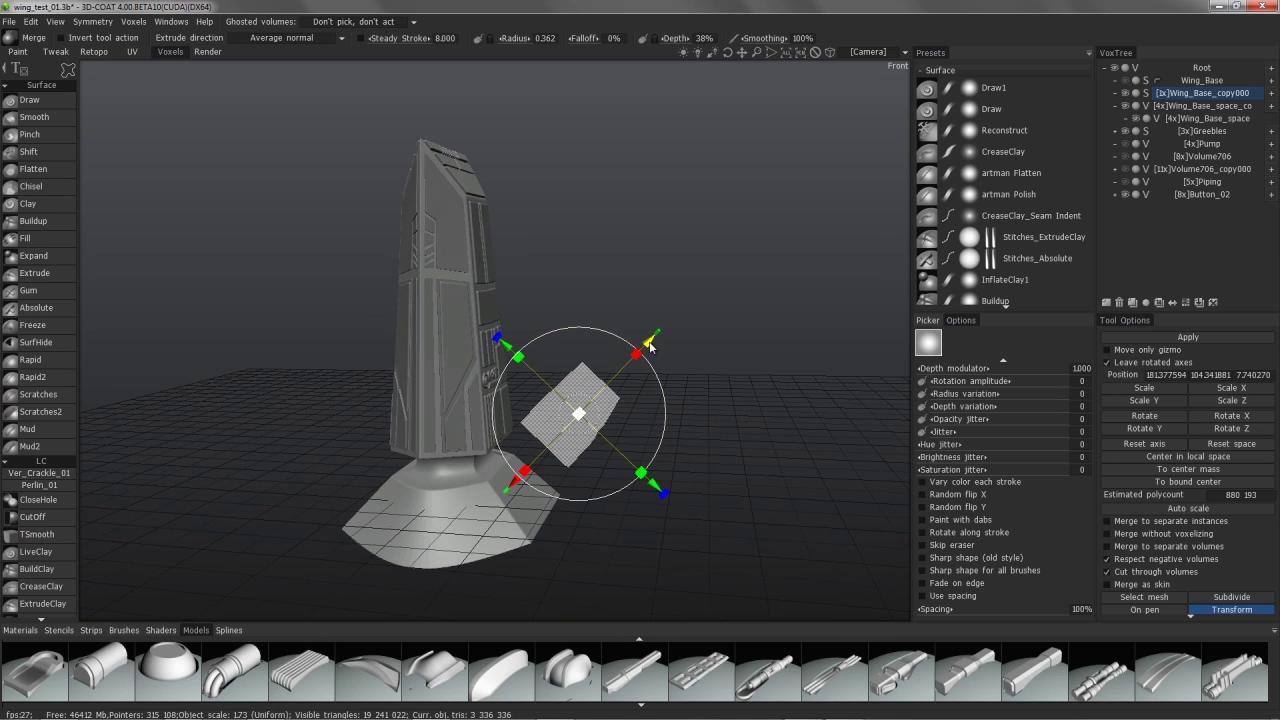
drag(650, 345, 565, 357)
drag(514, 450, 322, 474)
middle_drag(358, 438, 432, 400)
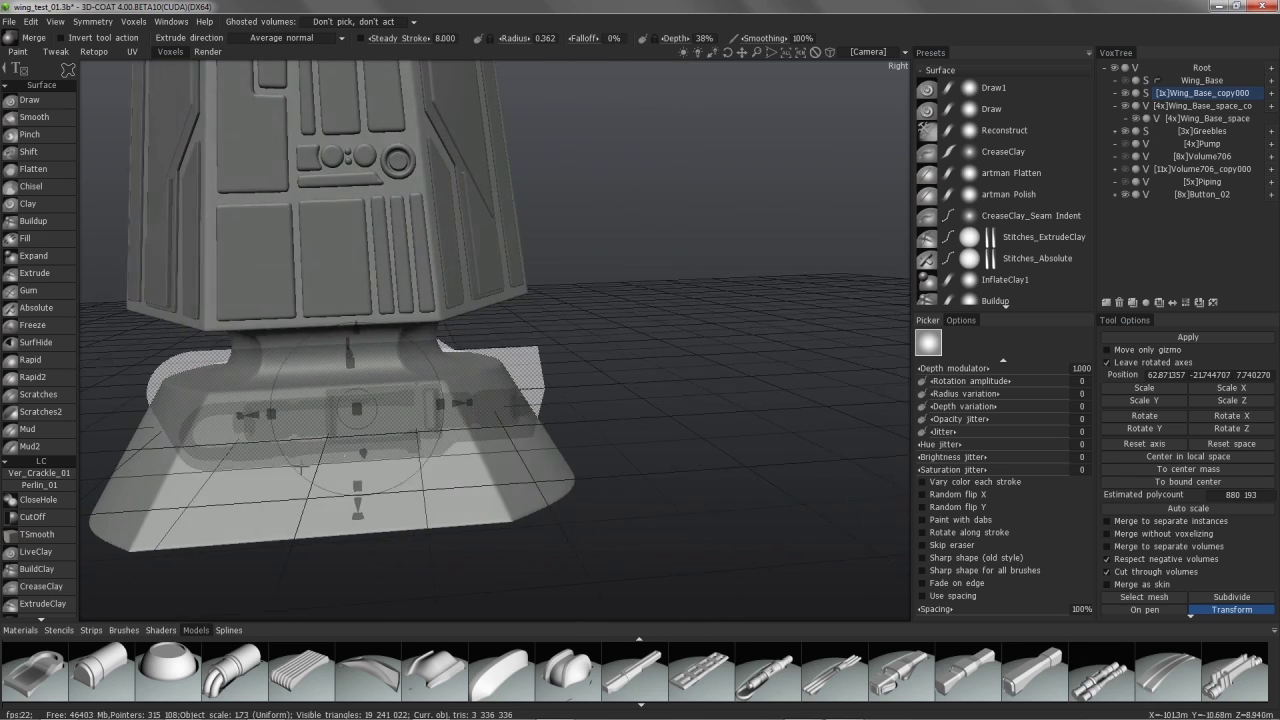
Shift the part diagonally up and outward inside the flared base to about X 77.13, Y -6.58
drag(437, 389, 476, 389)
middle_drag(476, 388, 607, 345)
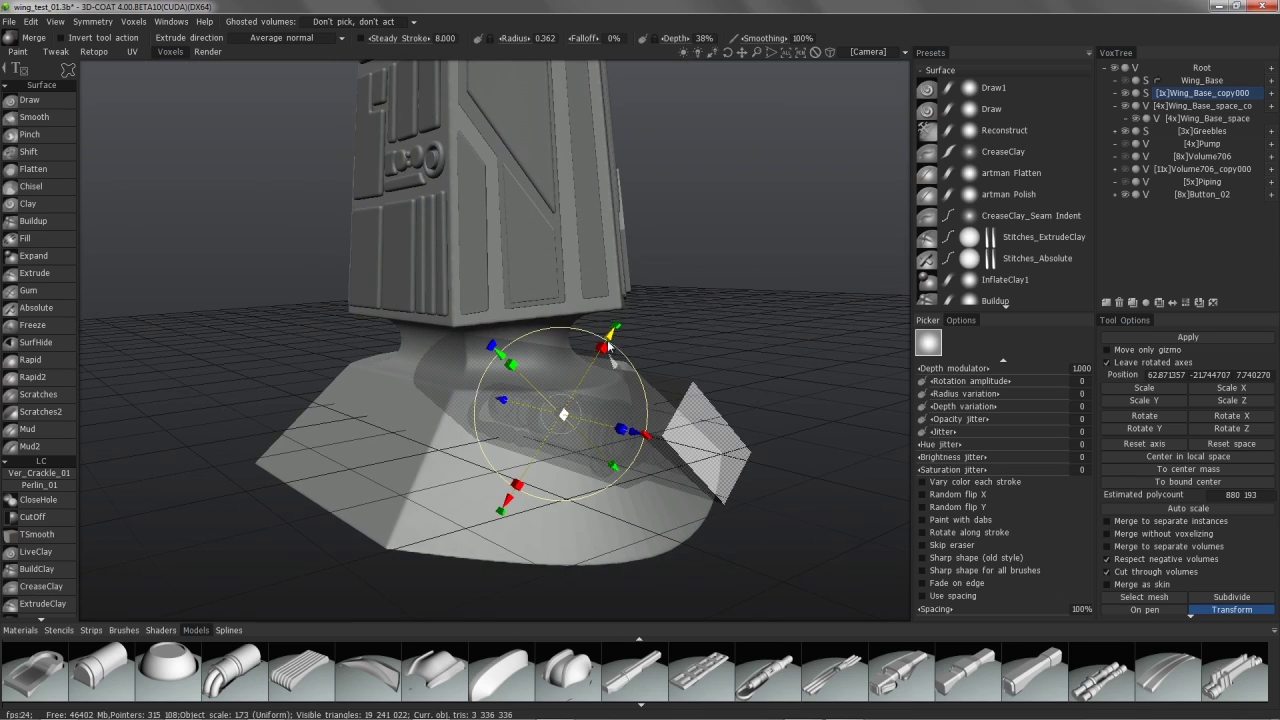
mouse_move(610, 340)
mouse_down()
mouse_move(650, 280)
mouse_move(619, 346)
mouse_up()
middle_drag(586, 294, 645, 344)
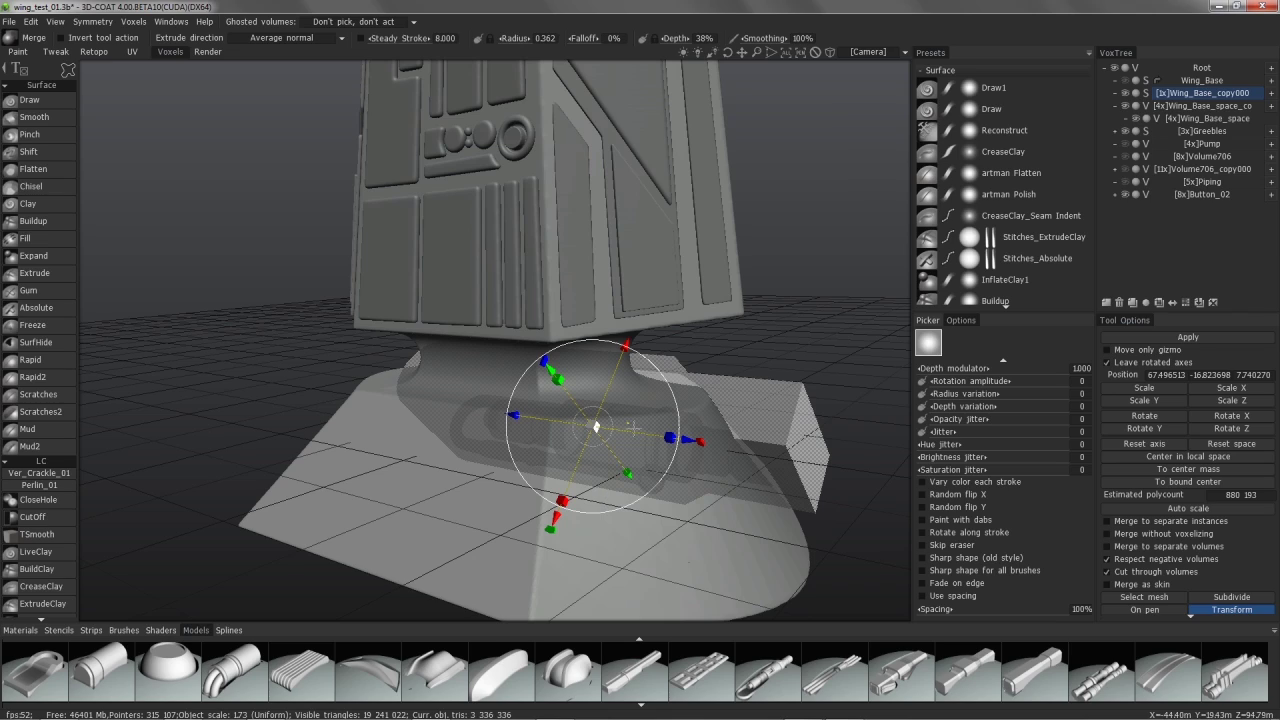
middle_drag(752, 465, 283, 366)
drag(290, 362, 291, 343)
middle_drag(188, 380, 311, 351)
drag(334, 356, 331, 370)
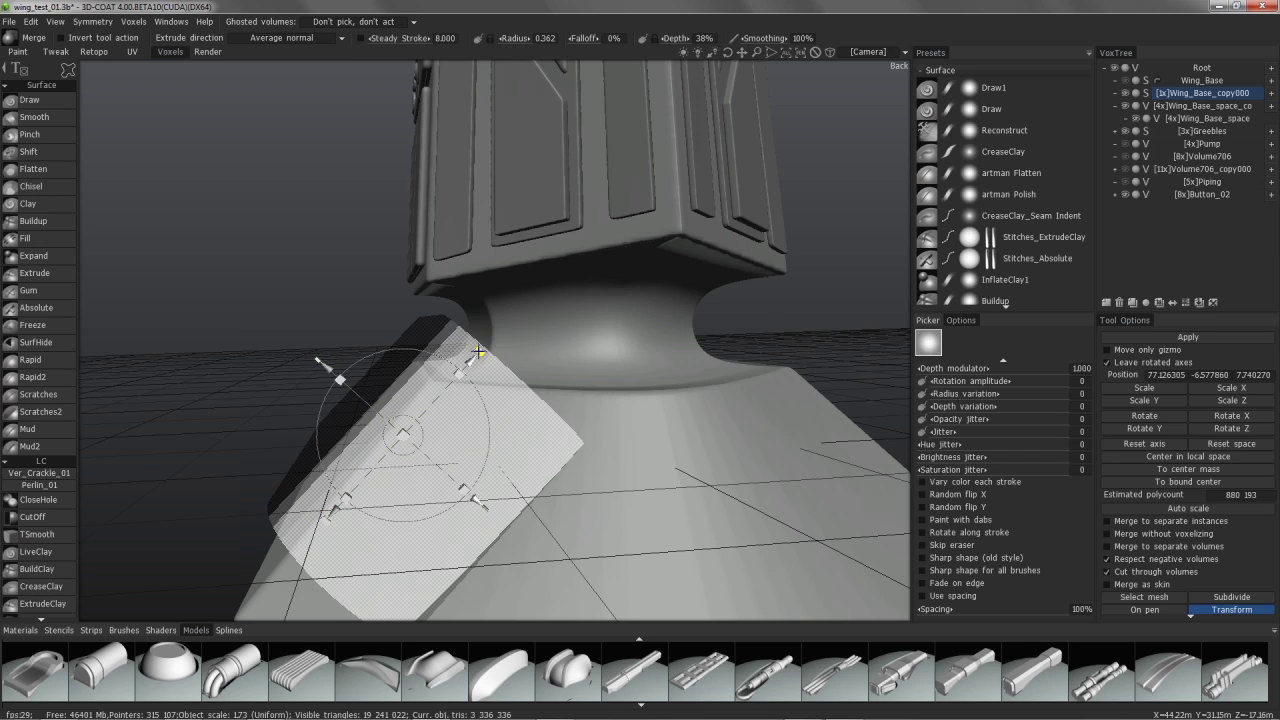
Pull the part farther out through the base's sloped side face, to about X 88.37, Y 4.05
middle_drag(477, 351, 211, 473)
mouse_move(239, 215)
middle_down()
mouse_move(260, 186)
mouse_move(329, 180)
middle_up()
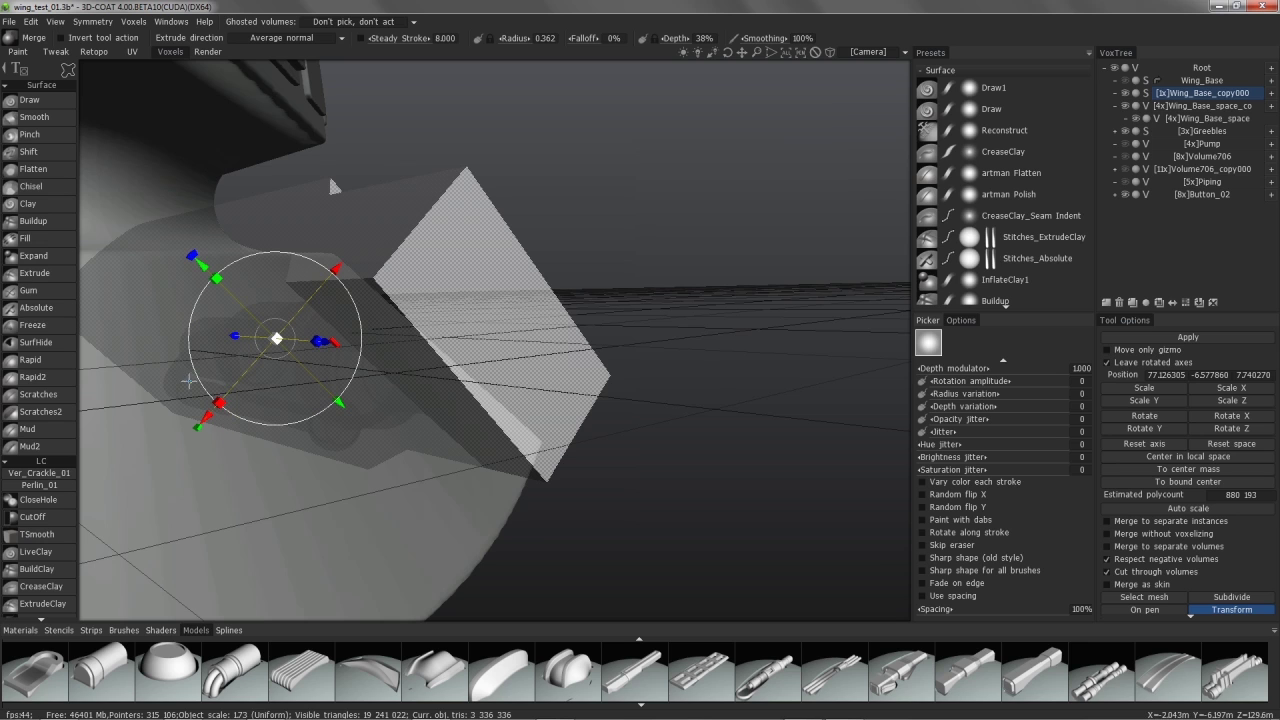
mouse_move(250, 322)
middle_down()
mouse_move(367, 369)
mouse_move(377, 262)
middle_up()
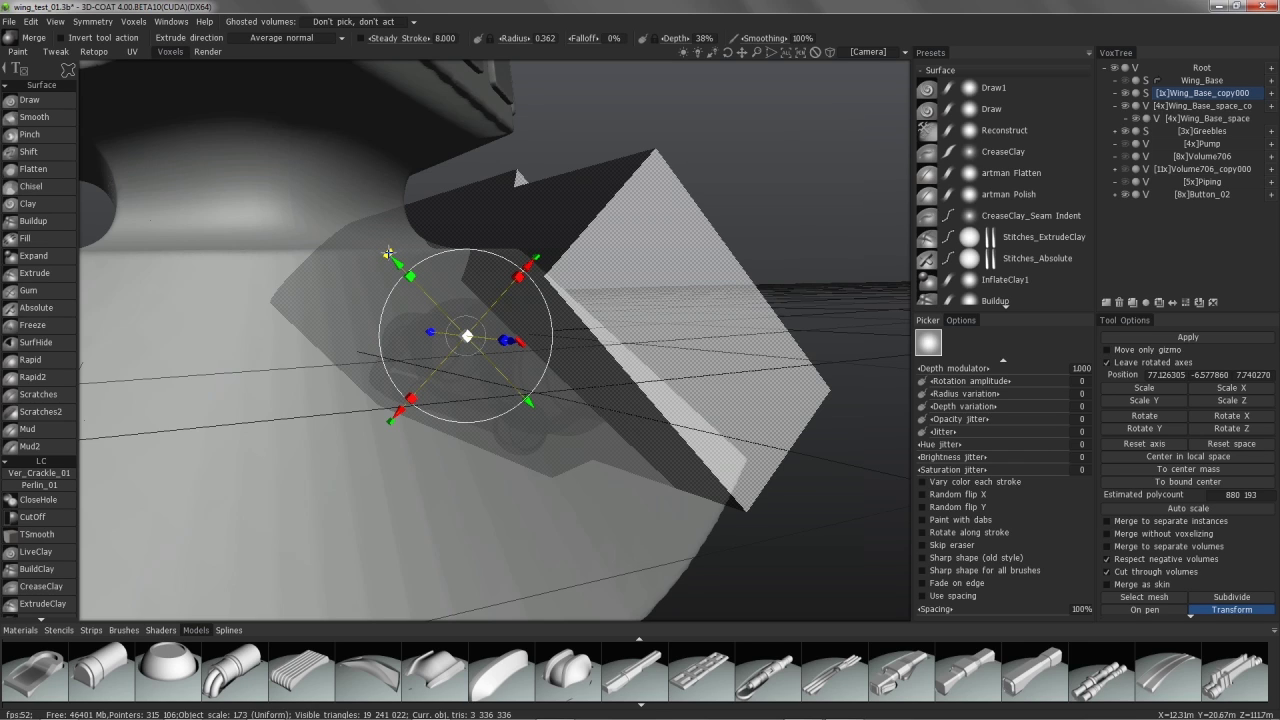
click(389, 254)
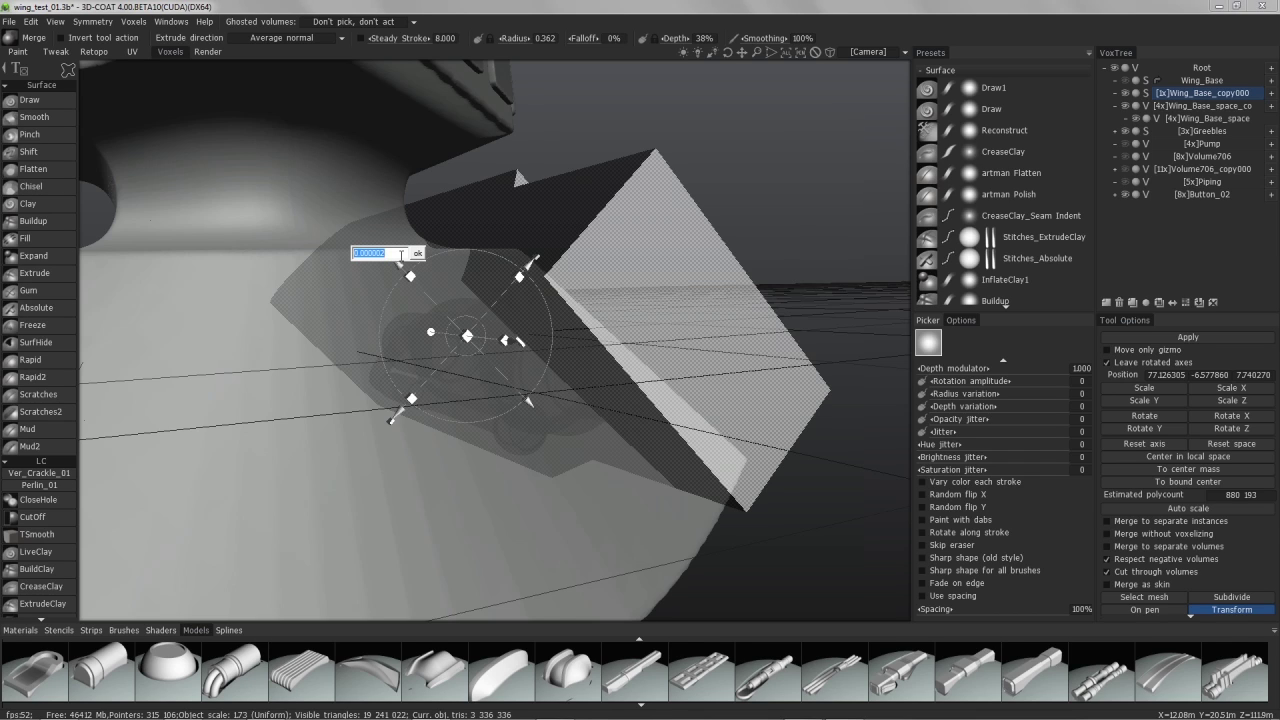
key(Return)
alt+drag(401, 256, 263, 311)
middle_drag(214, 312, 258, 214)
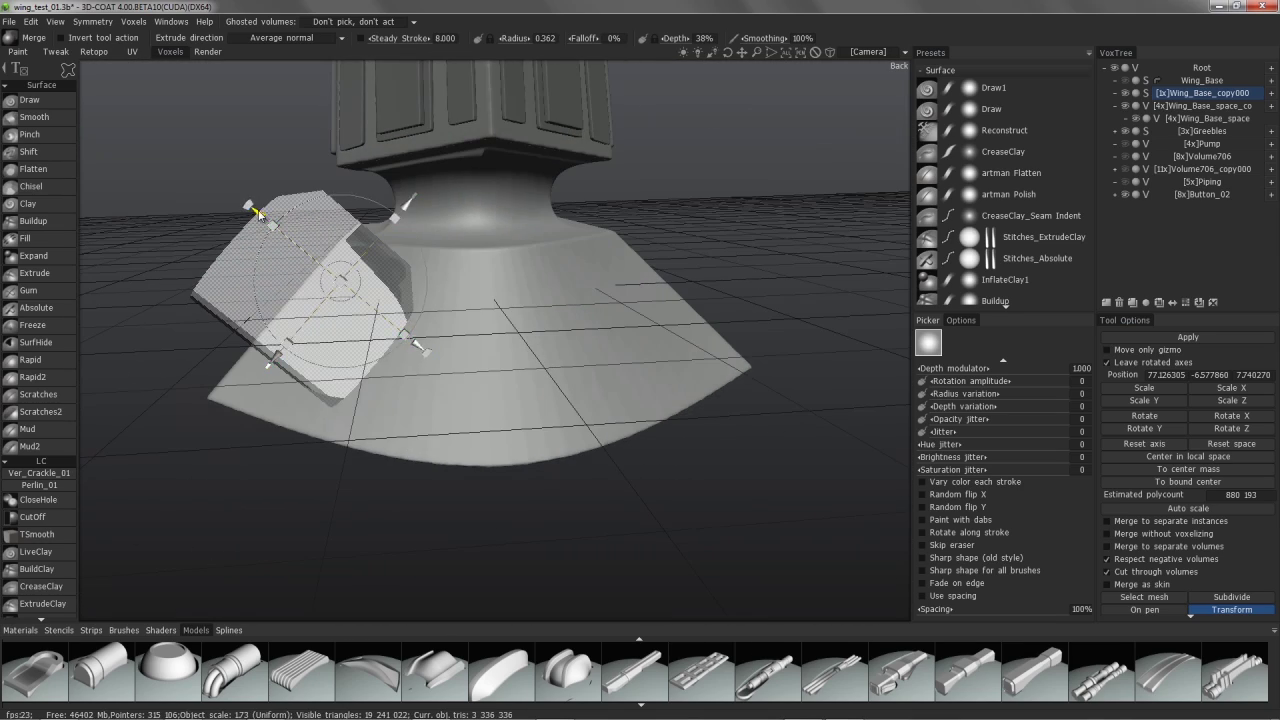
drag(258, 213, 231, 195)
middle_drag(257, 217, 384, 362)
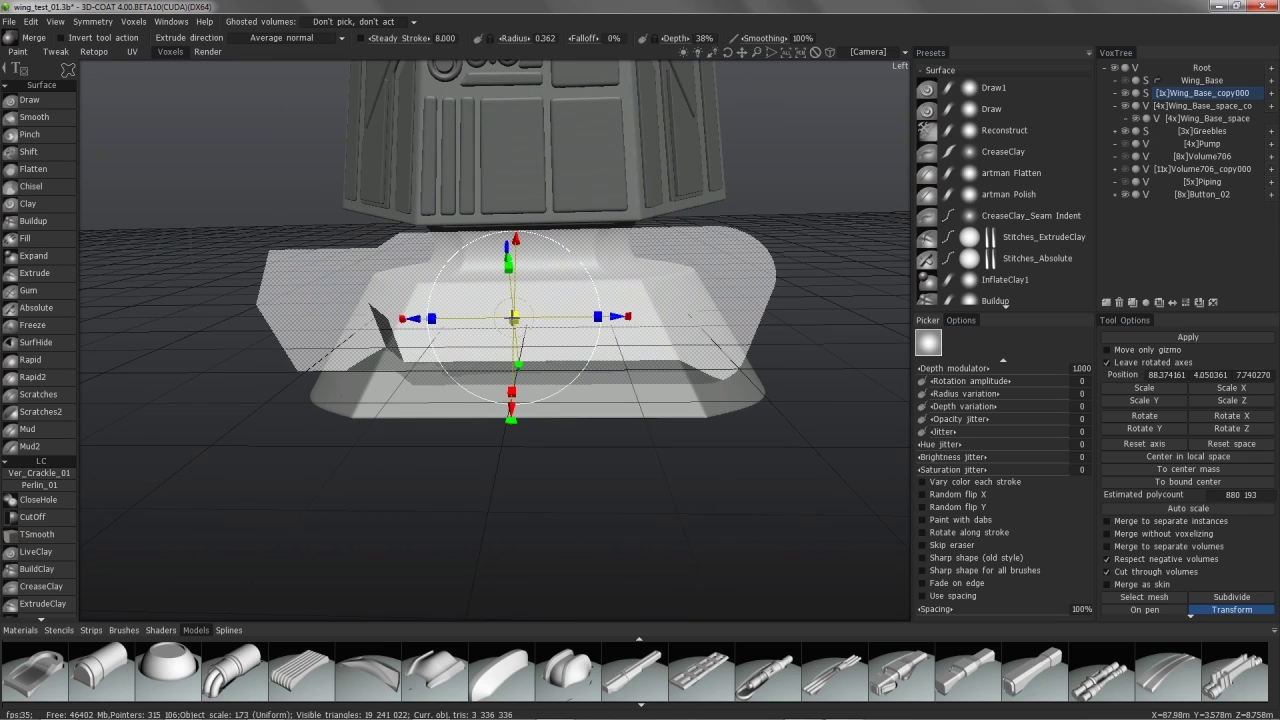
Scale the part down and slide it down along the base's sloped face to about X 98.82, Y -7.01, Z 47.61
drag(513, 318, 576, 316)
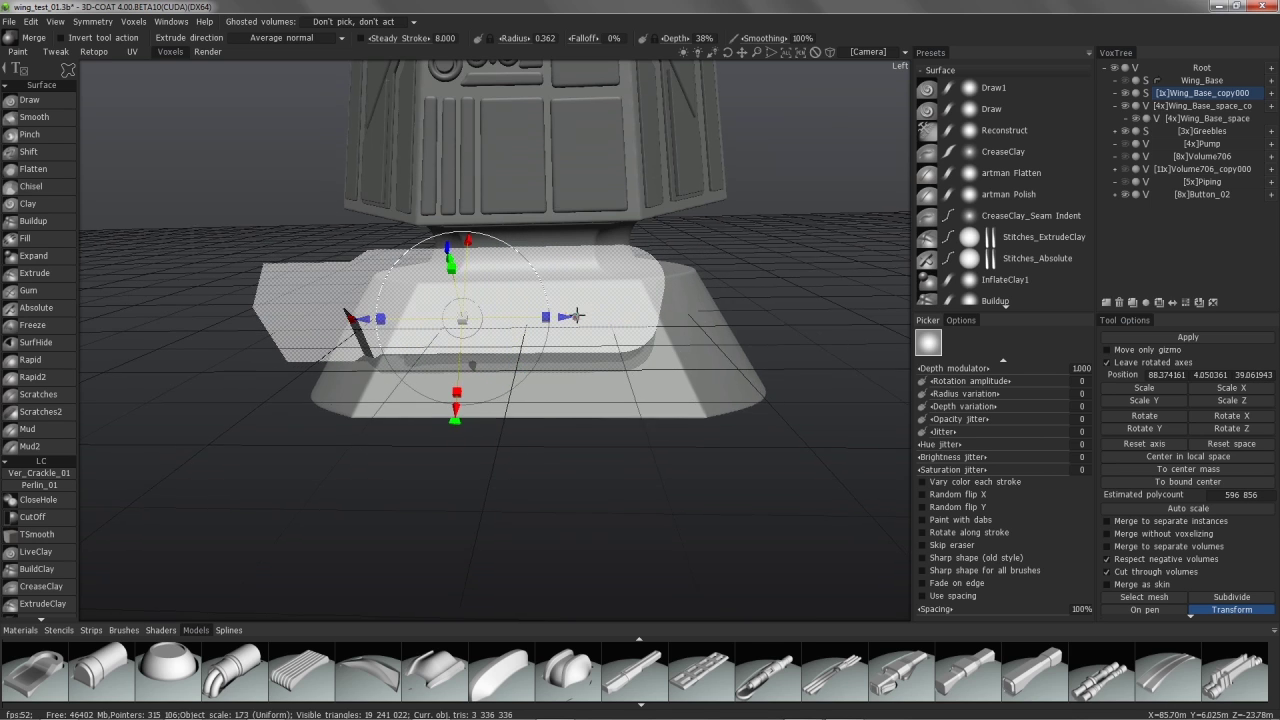
middle_drag(577, 316, 508, 311)
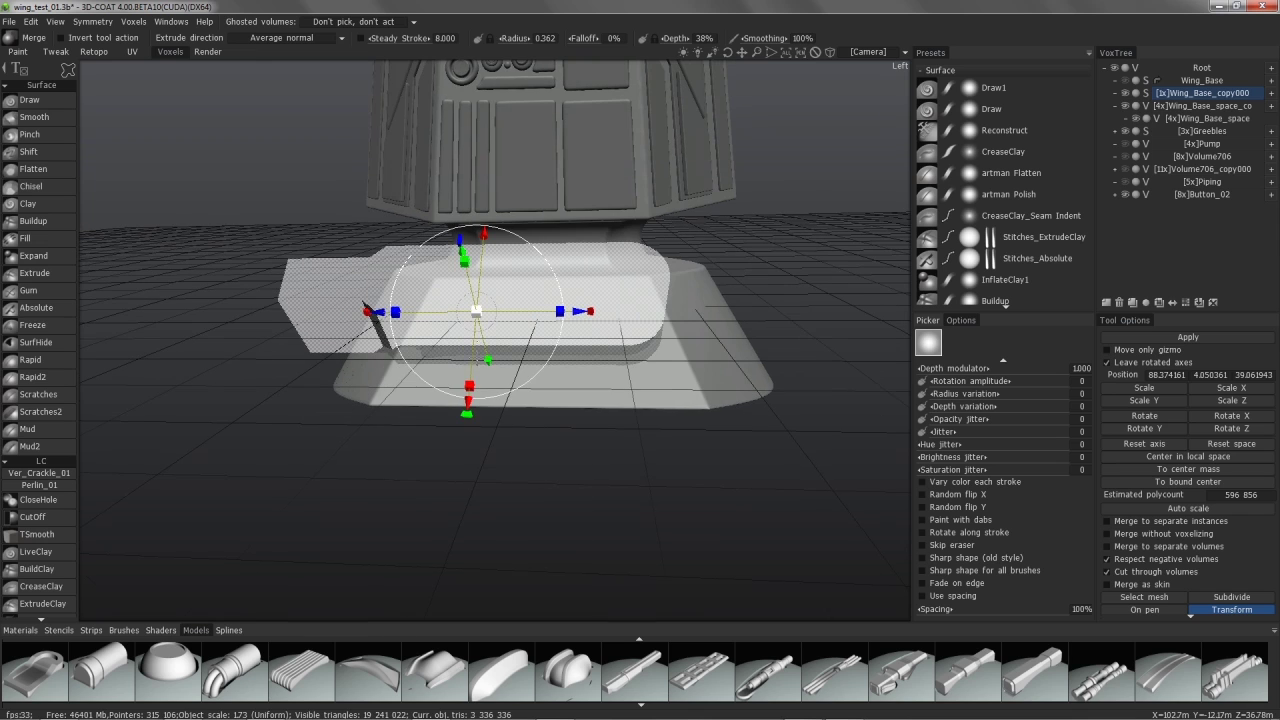
drag(466, 399, 469, 412)
middle_drag(469, 412, 457, 408)
drag(462, 411, 467, 423)
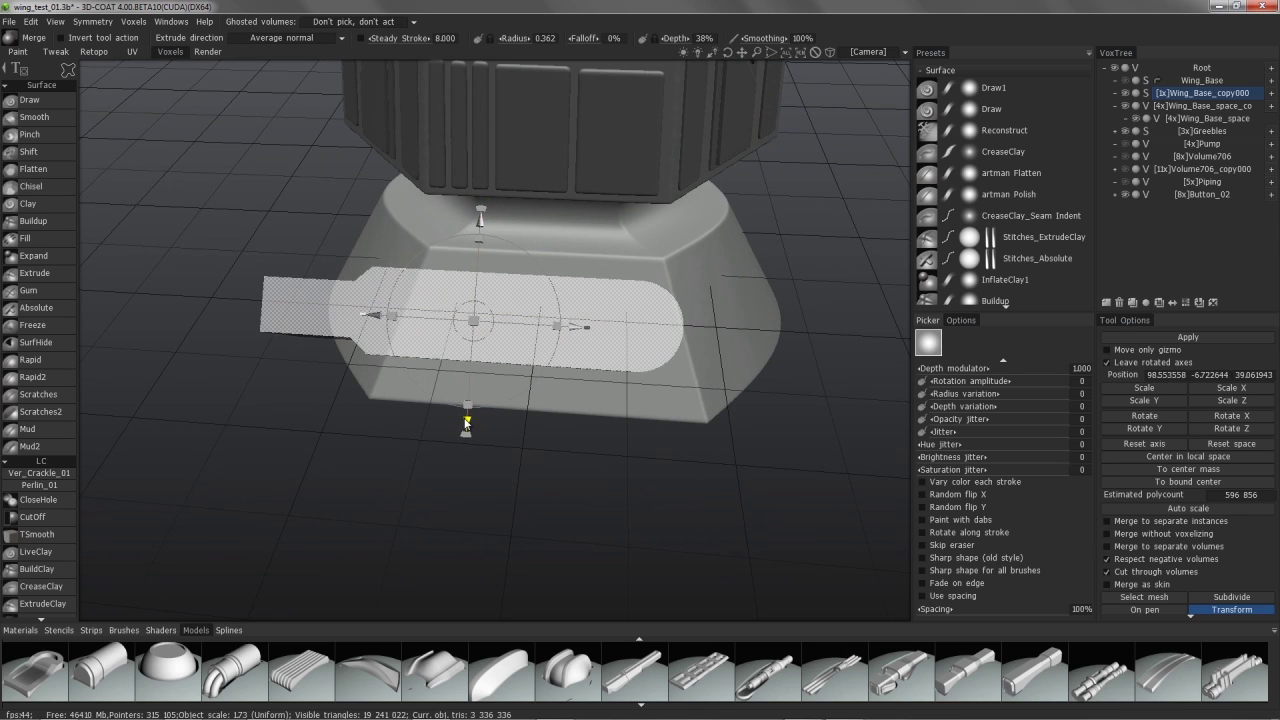
drag(572, 327, 558, 326)
Merge the positioned part into the side of the wing base, switch to the Draw tool, and inspect the merged detail
middle_drag(388, 340, 673, 405)
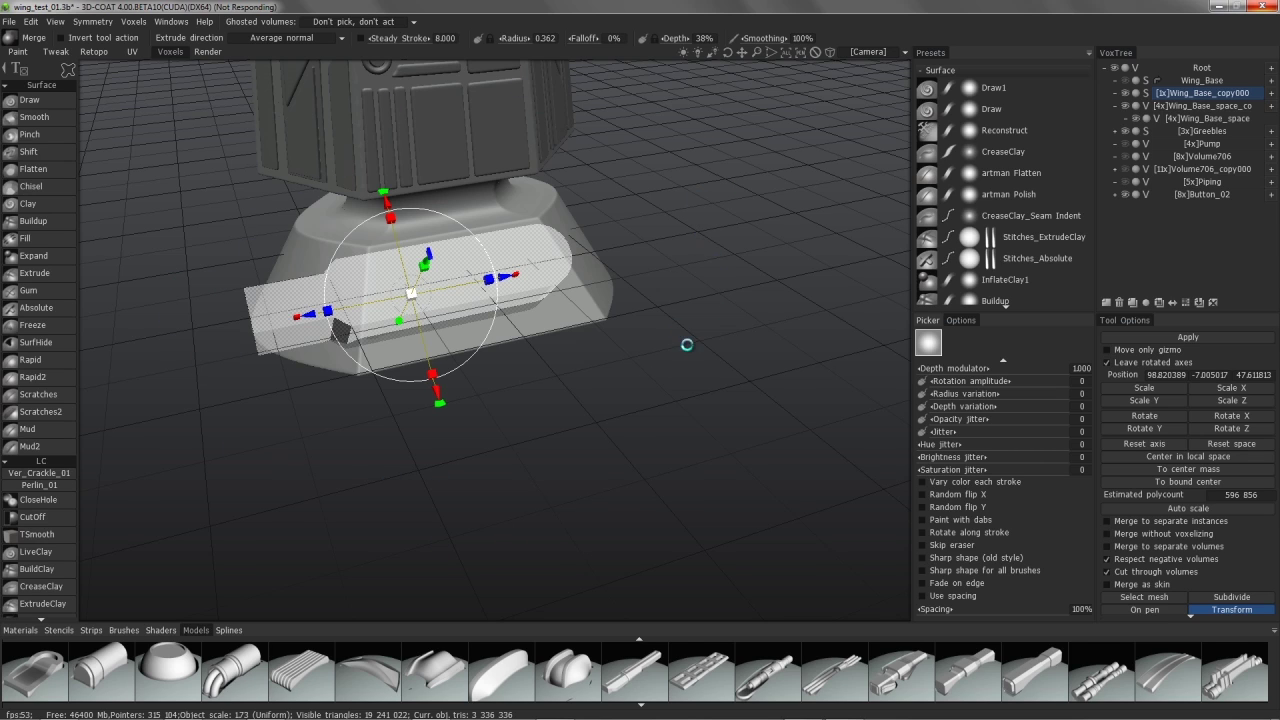
scroll(319, 300, down, 7)
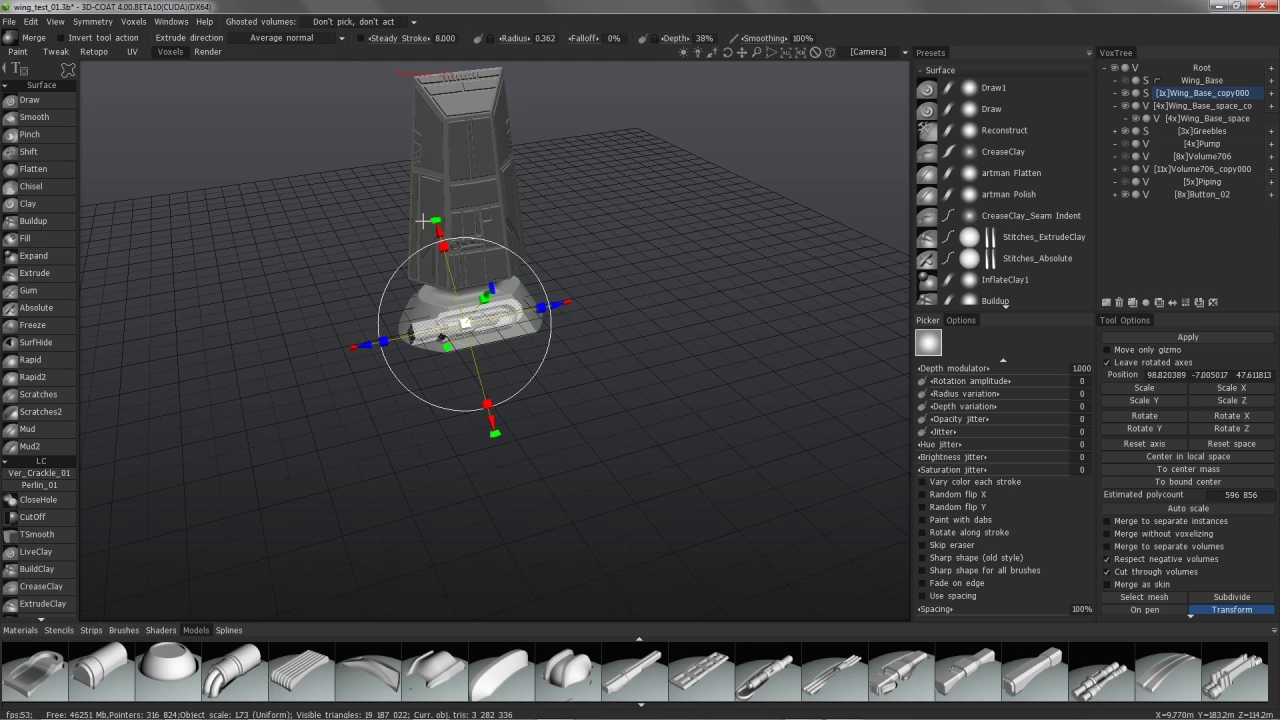
drag(274, 281, 248, 255)
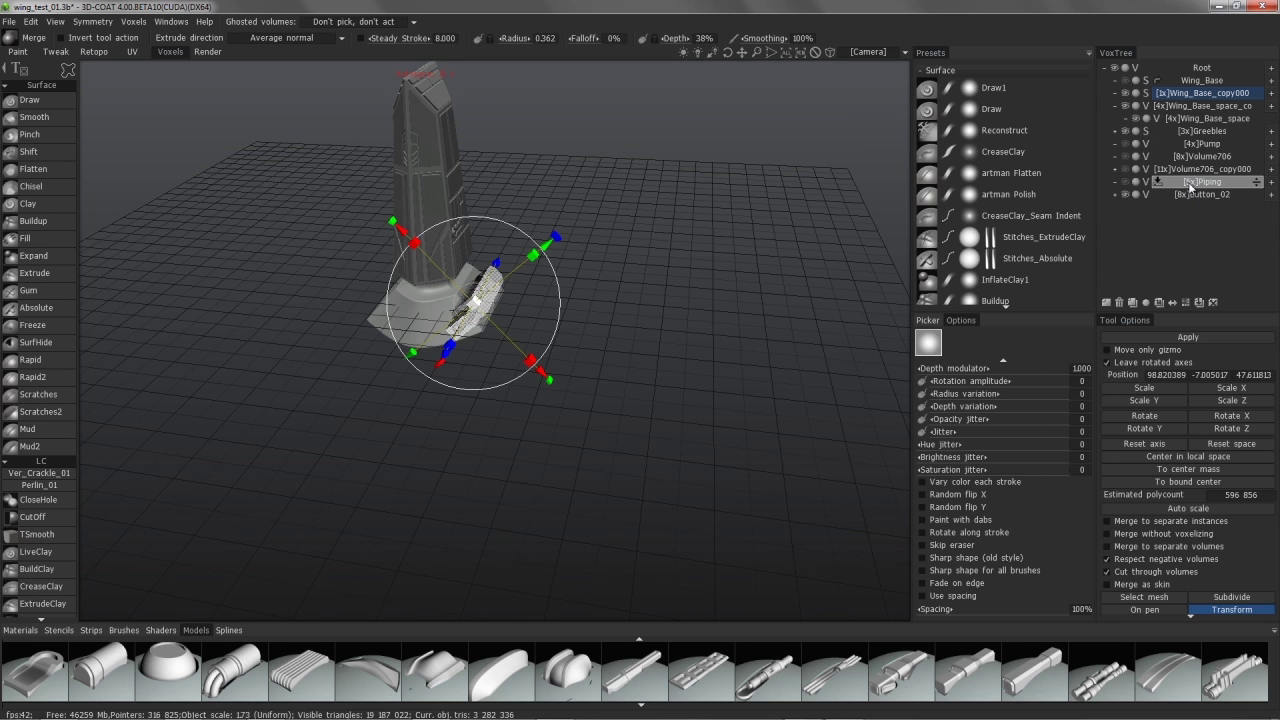
drag(410, 410, 441, 448)
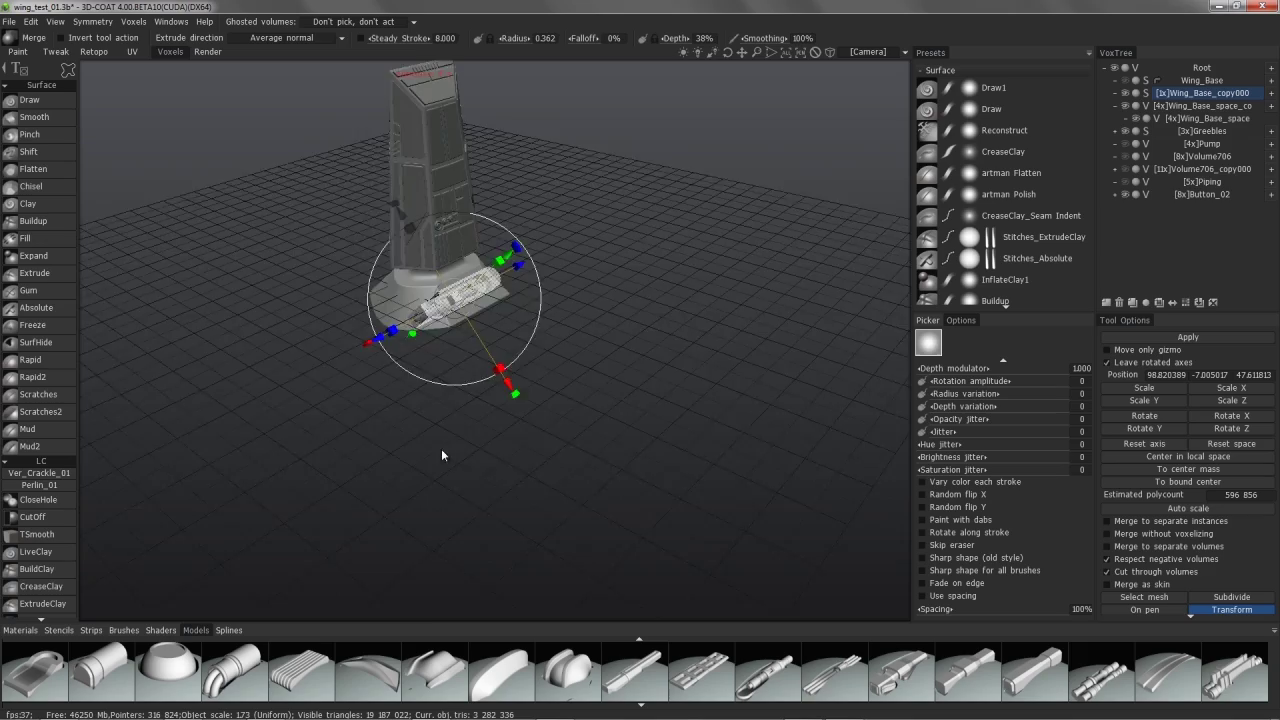
right_drag(441, 448, 414, 377)
drag(414, 377, 211, 487)
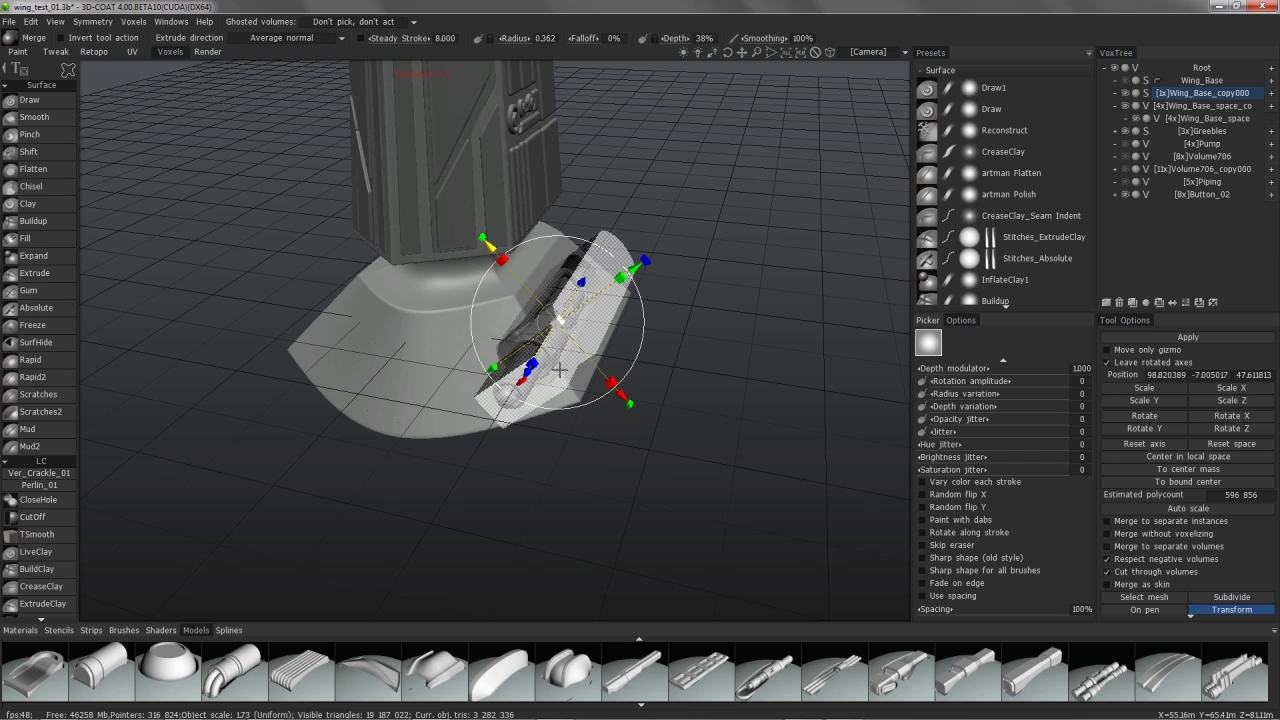
click(42, 100)
mouse_move(228, 284)
mouse_down()
mouse_move(243, 275)
mouse_move(174, 382)
mouse_move(150, 384)
mouse_move(200, 390)
mouse_up()
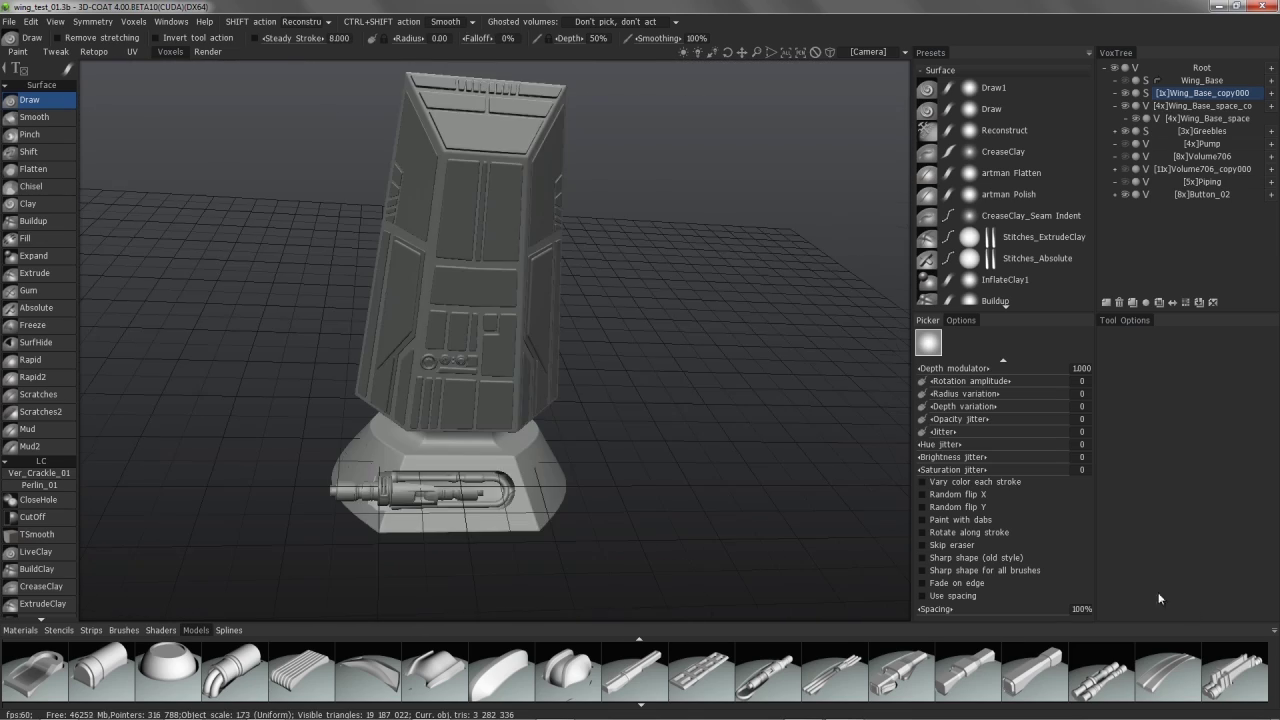
Show the _TinkerObjects parts in the Models library
click(1271, 630)
click(1236, 362)
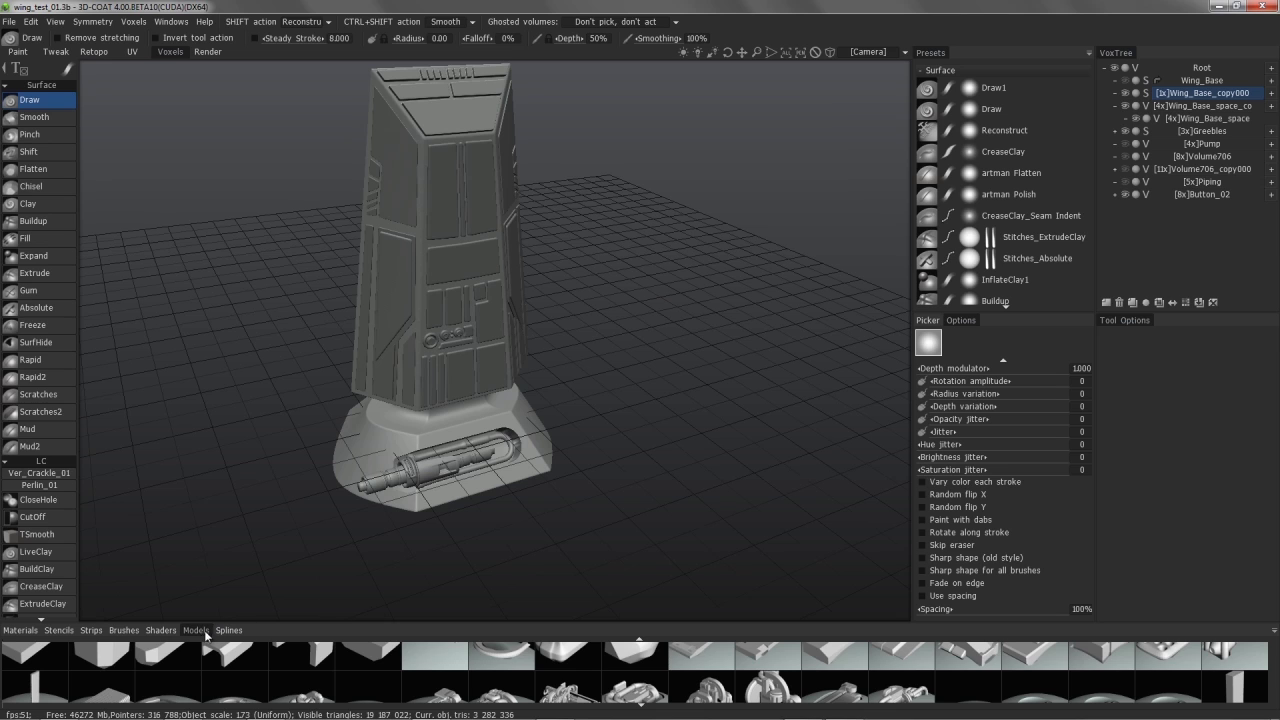
drag(277, 440, 688, 564)
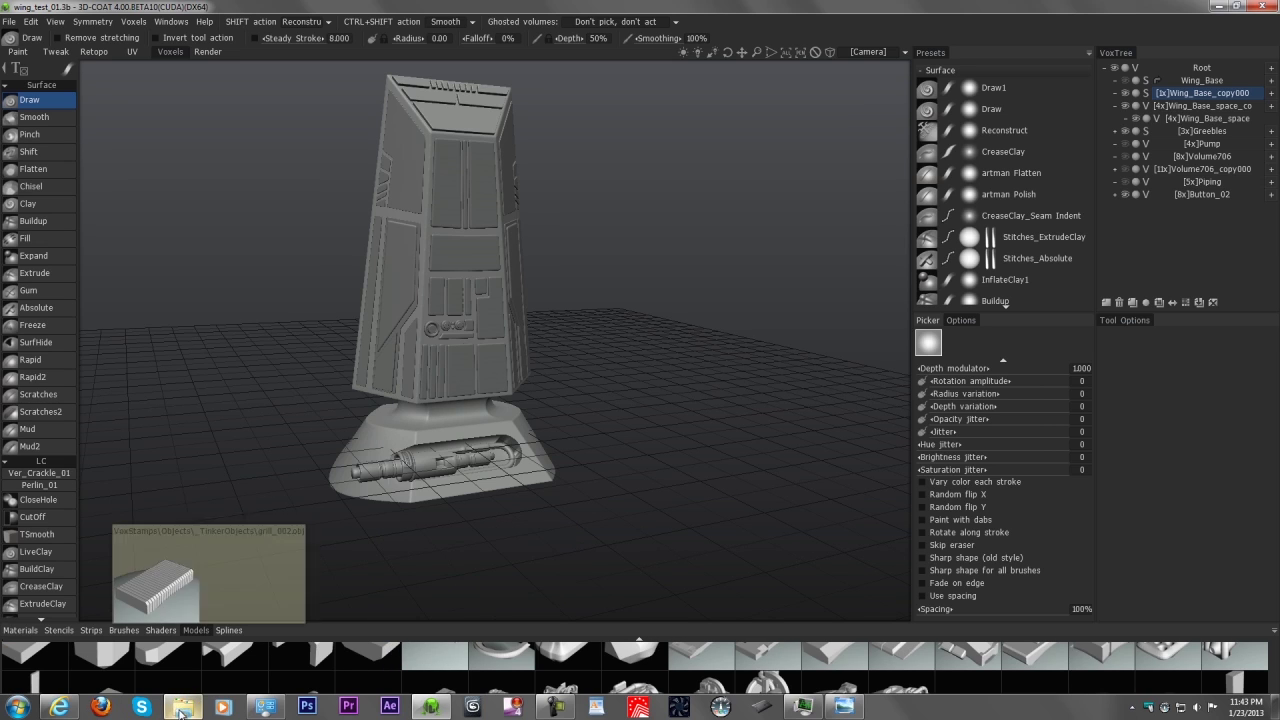
Switch to Windows Explorer and look through the model category folders in My Documents\3D-CoatV4\VoxStamps\Objects
click(183, 707)
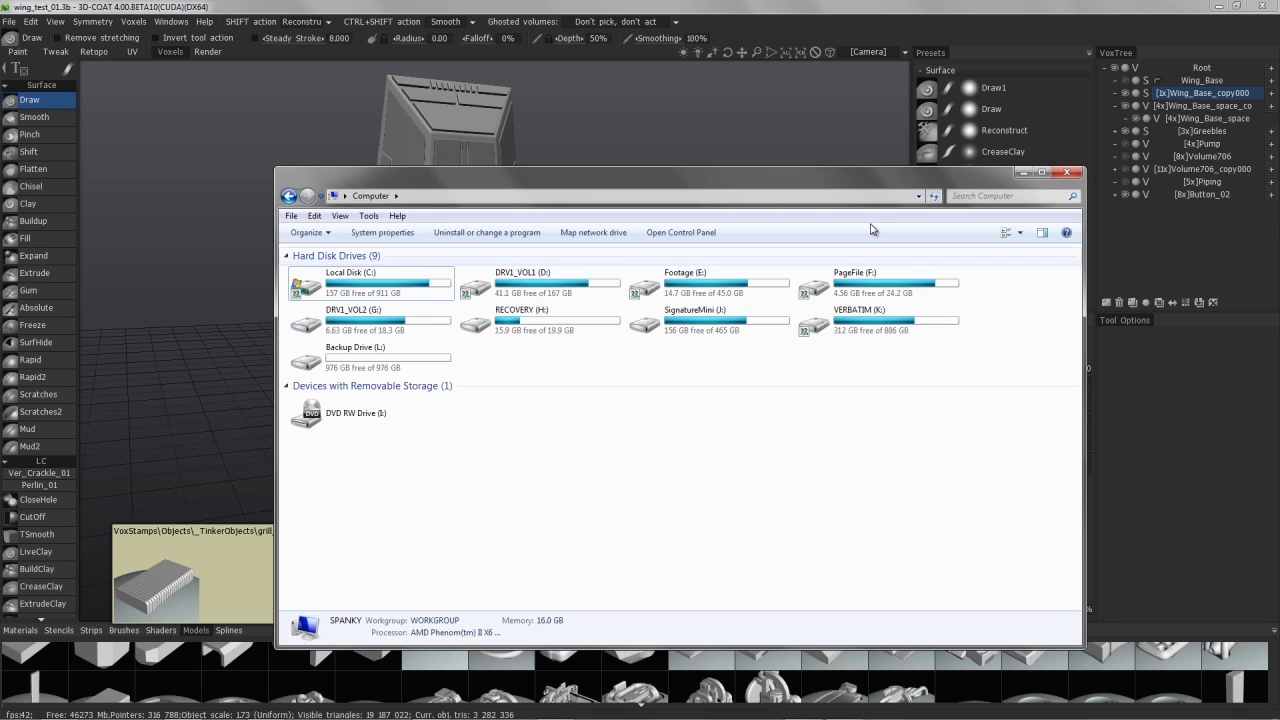
click(1022, 172)
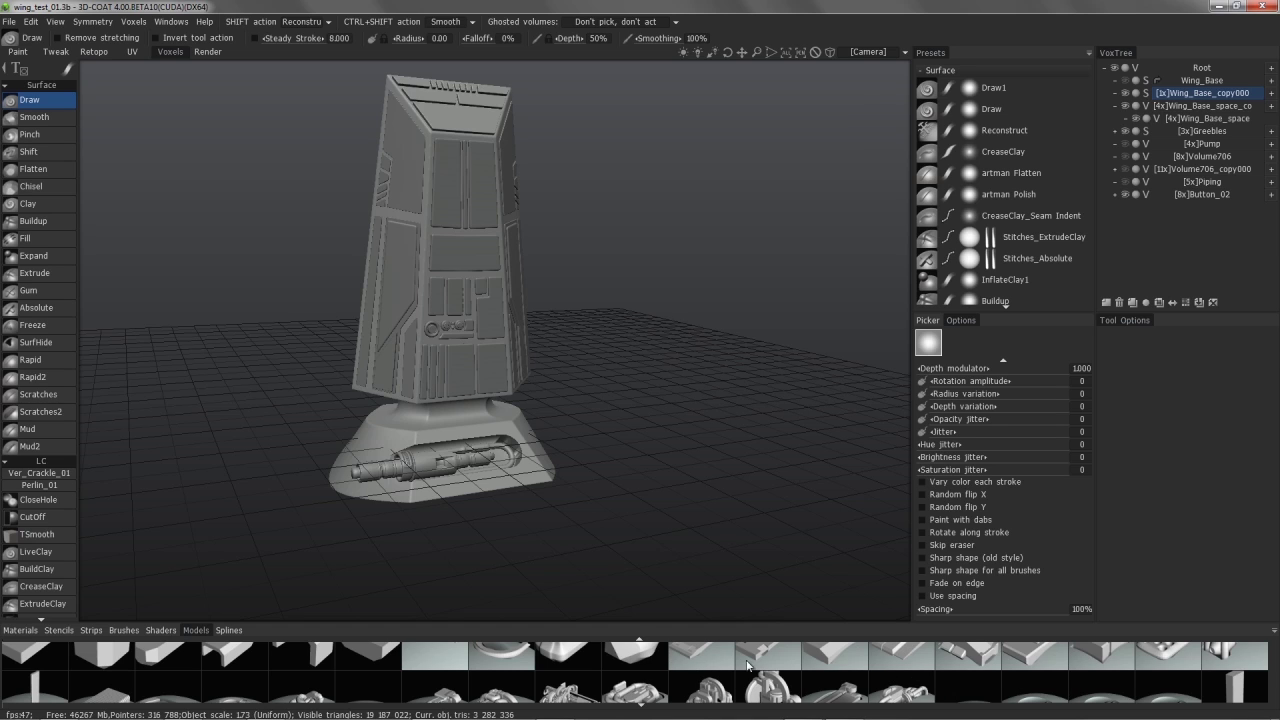
mouse_move(258, 716)
click(184, 707)
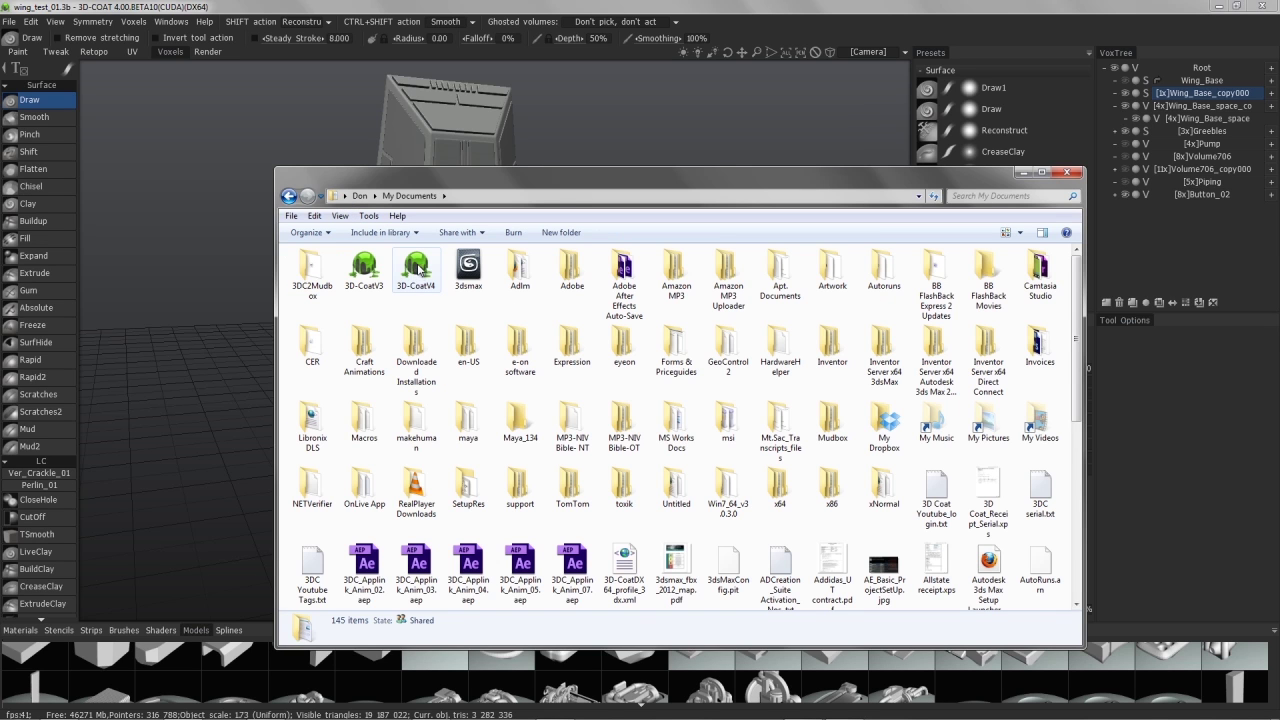
double_click(418, 268)
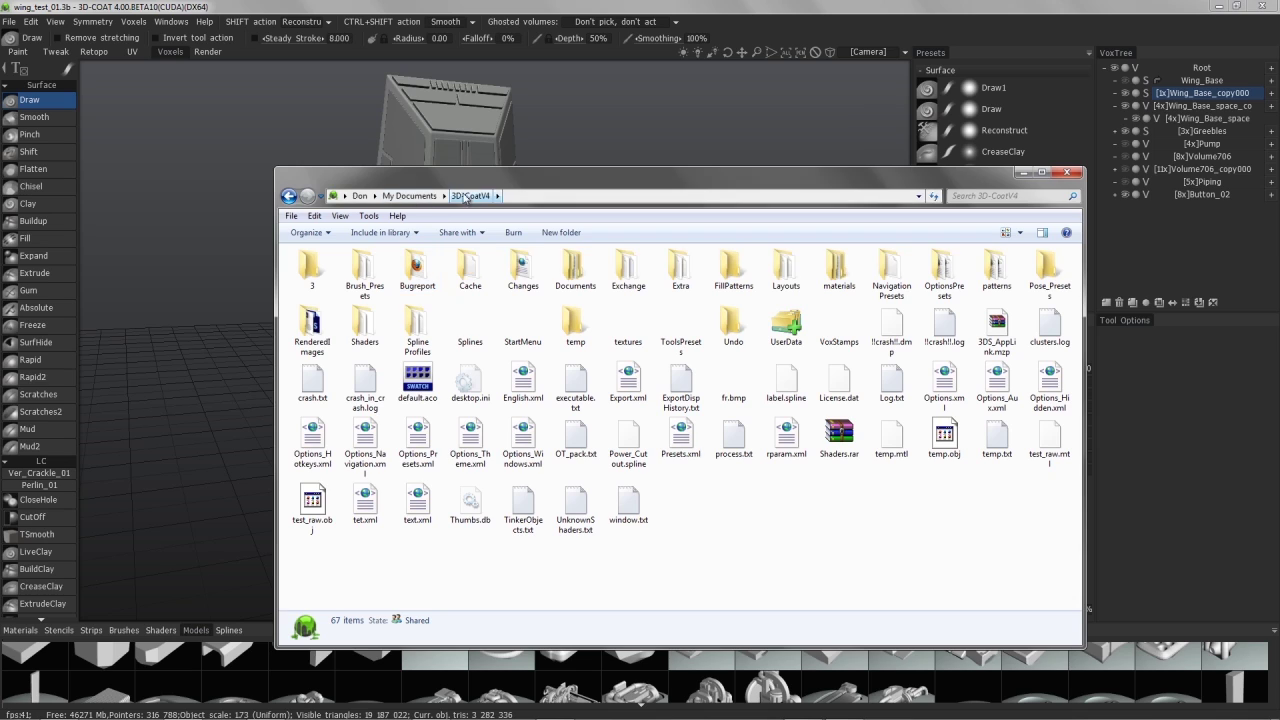
double_click(833, 325)
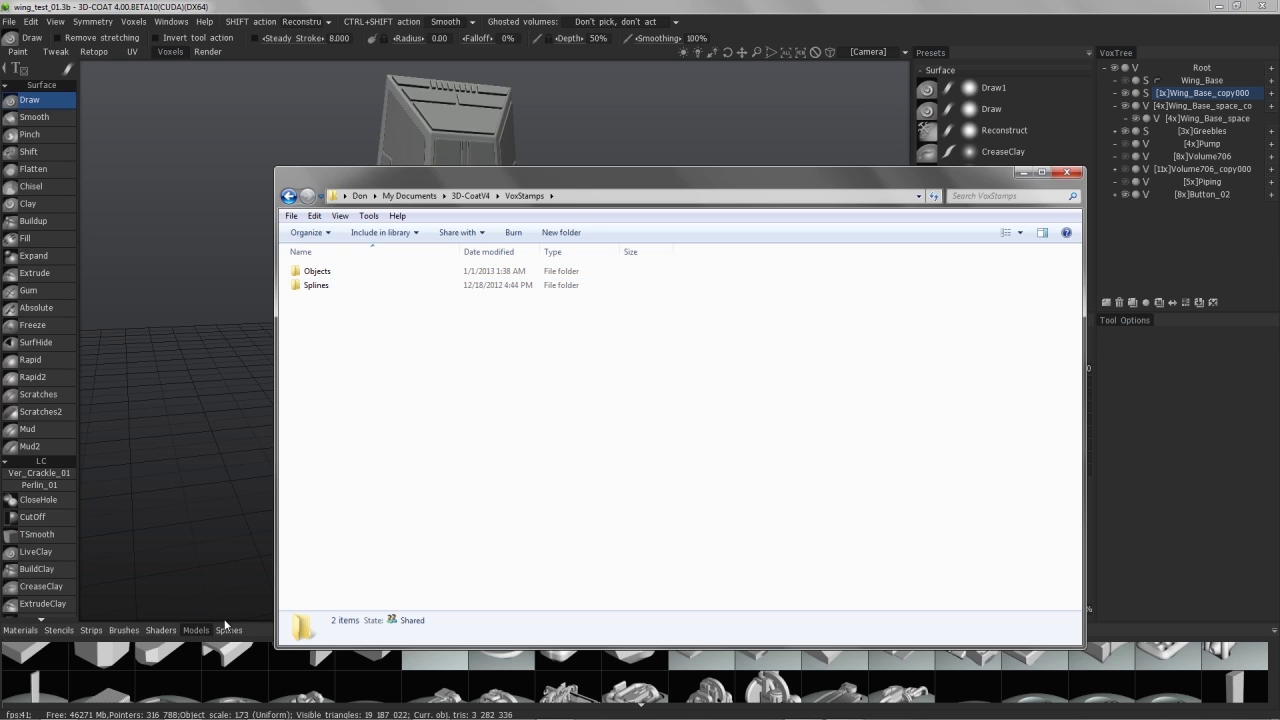
double_click(317, 271)
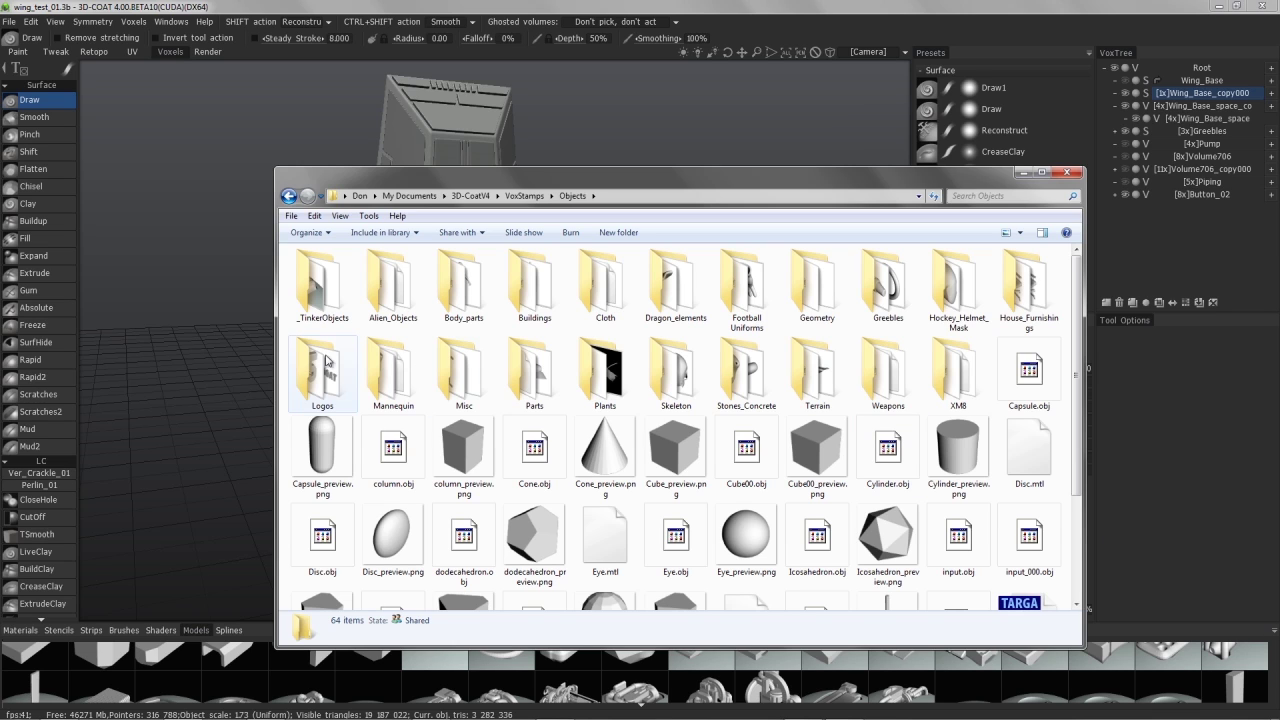
scroll(1076, 352, down, 2)
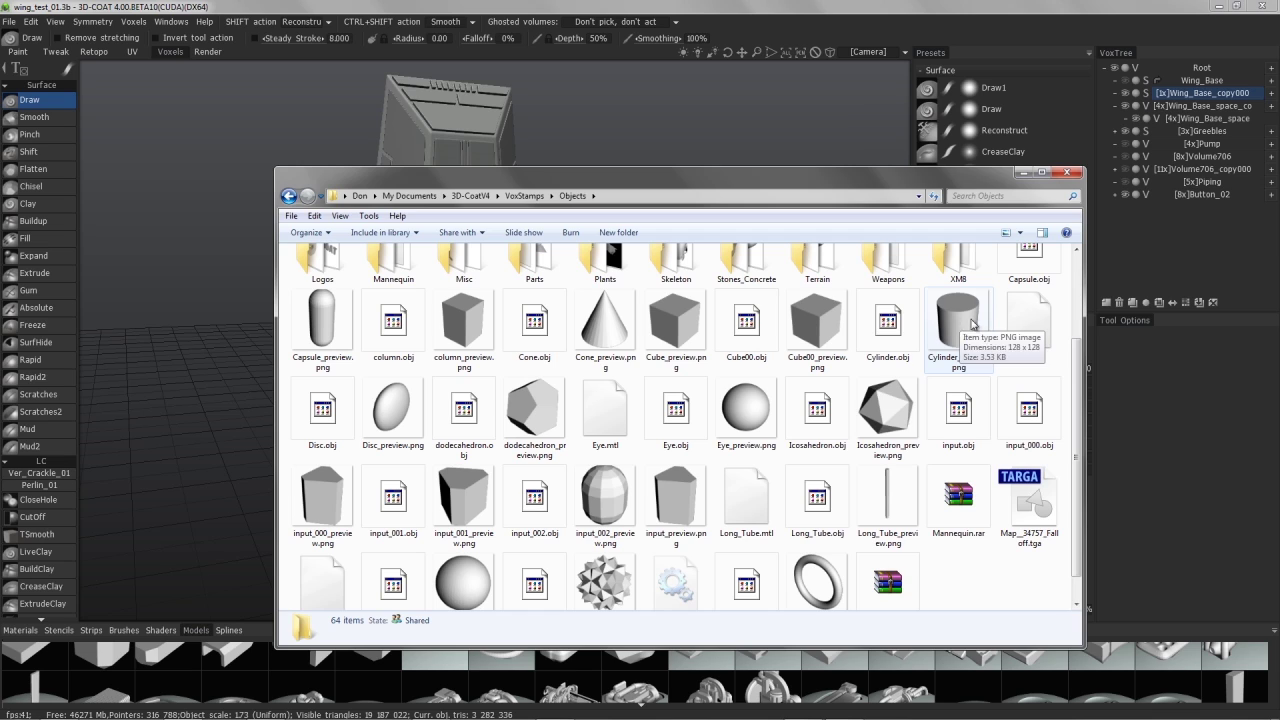
Return to 3D-Coat and view the options for moving a mechanical part in the Models library to another category
double_click(889, 330)
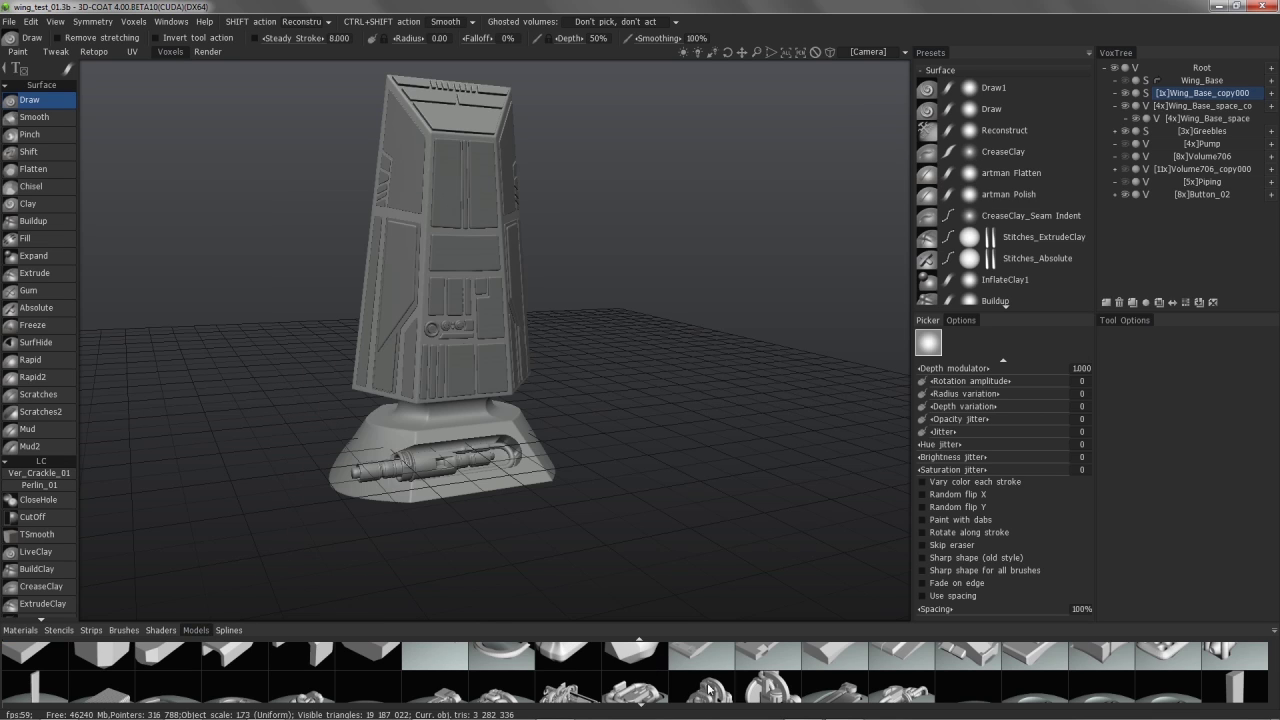
scroll(701, 681, down, 1)
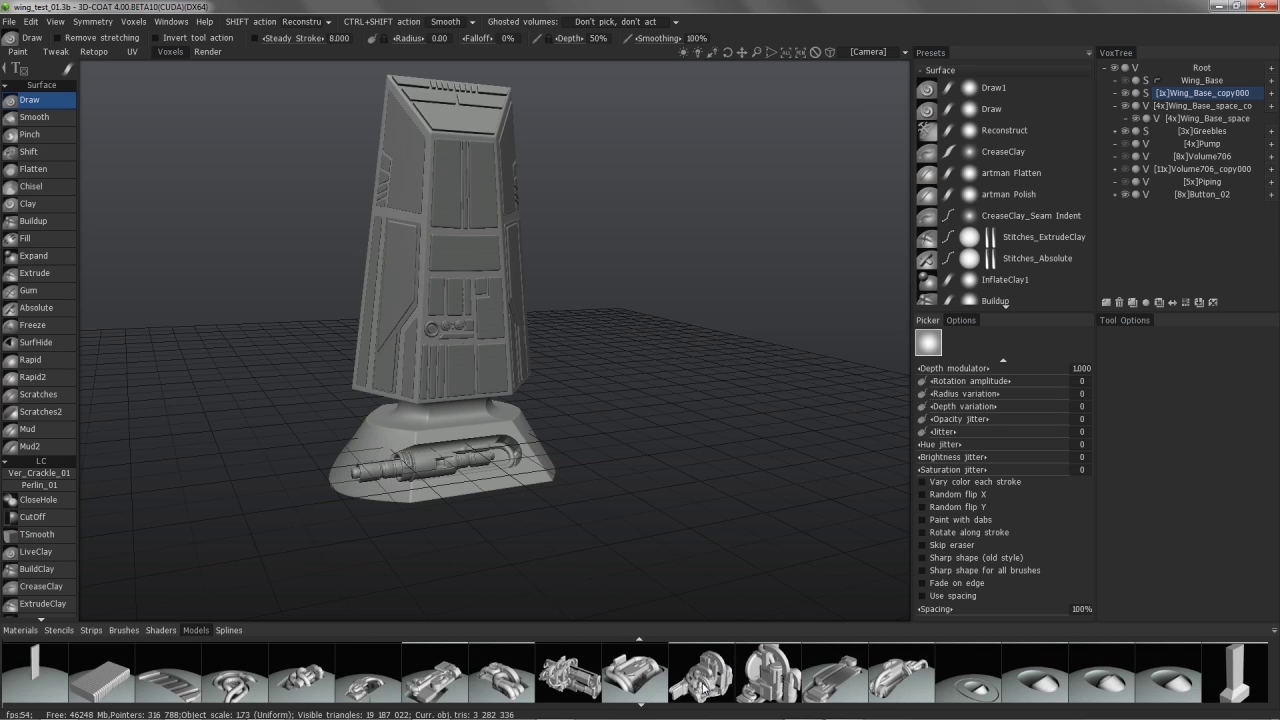
right_click(702, 688)
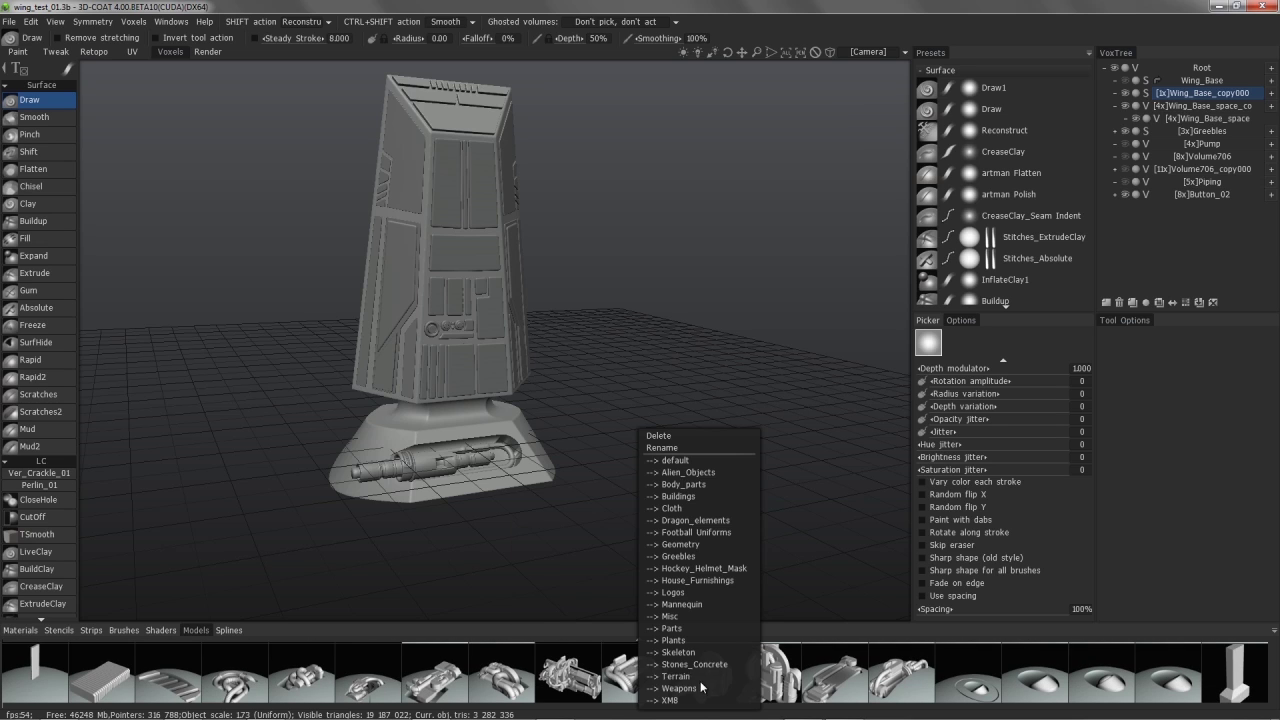
click(655, 472)
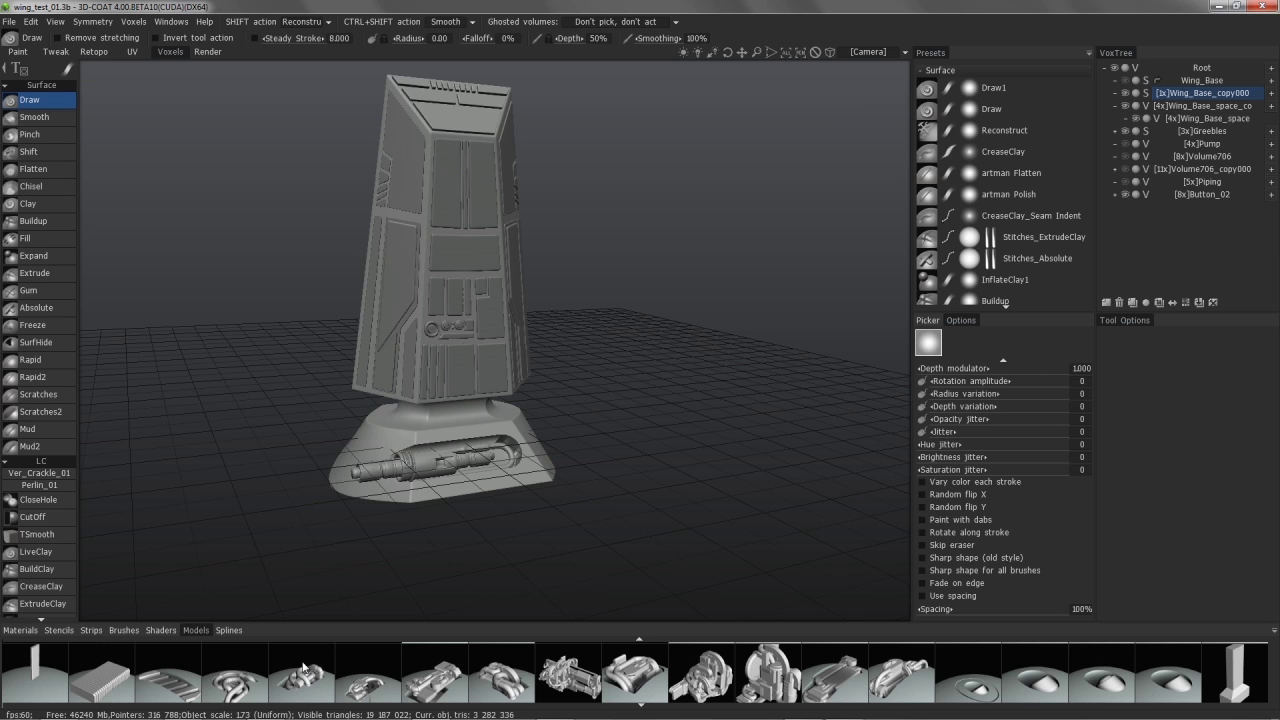
drag(362, 268, 272, 397)
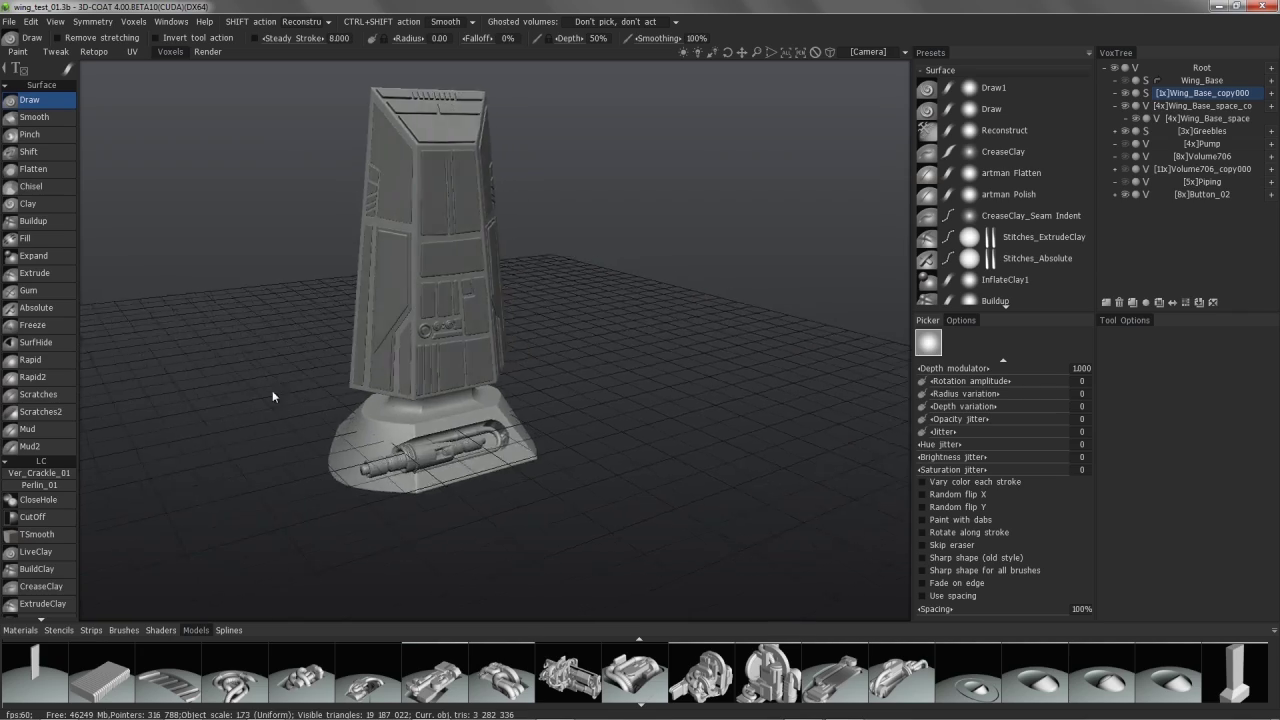